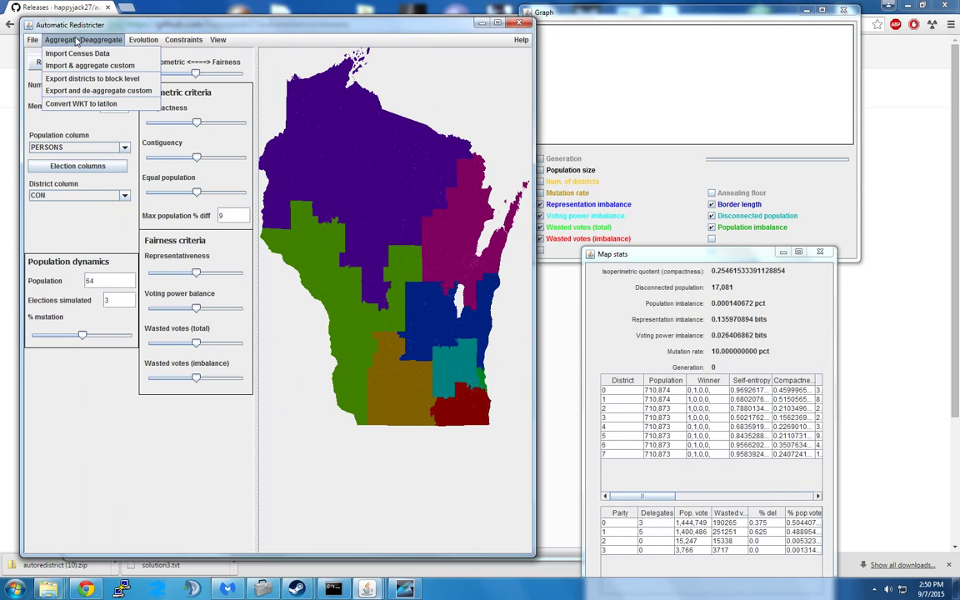
Step: View the program's About message with its copyright and license terms, and dismiss it
mouse_move(35, 39)
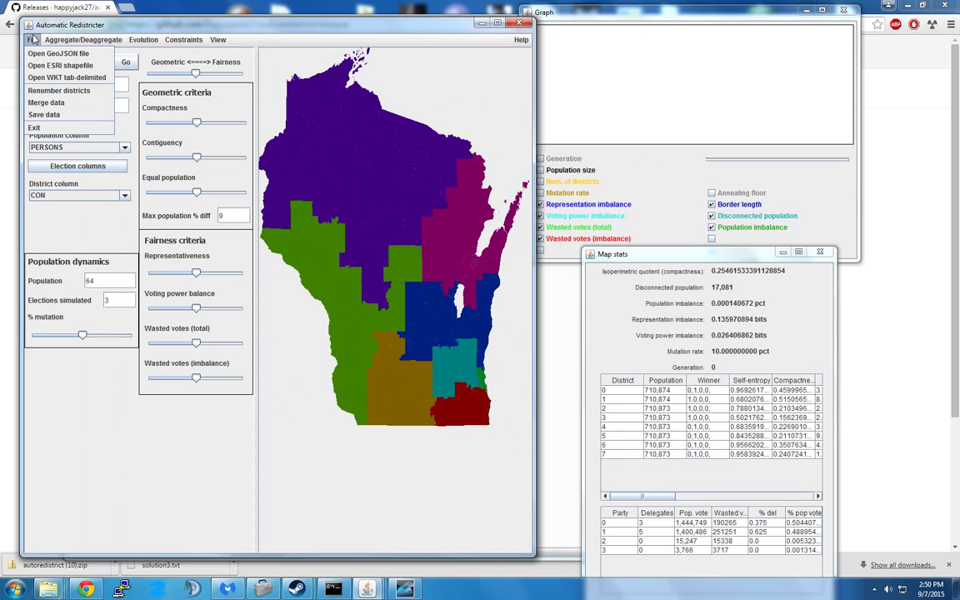
mouse_move(86, 40)
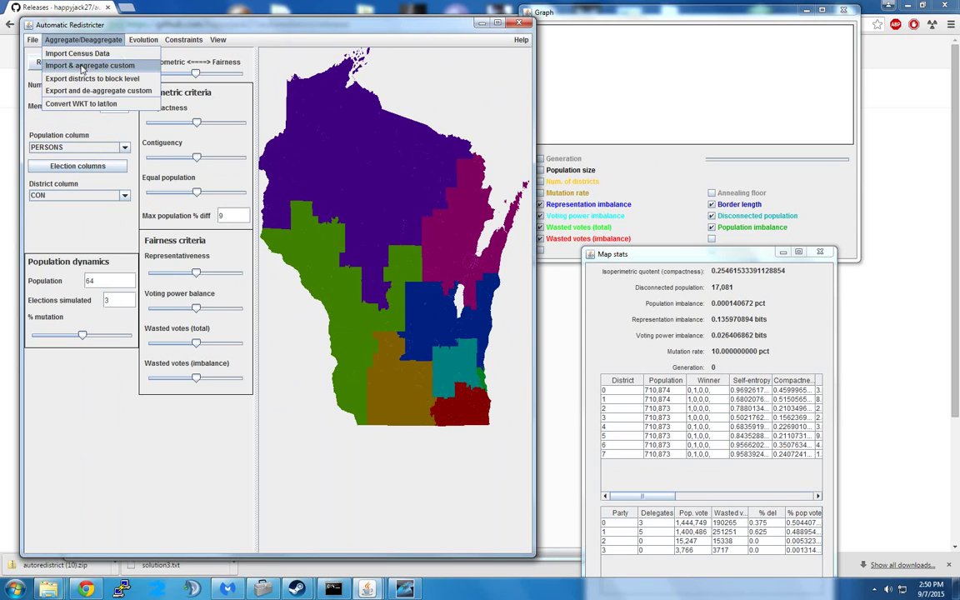
mouse_move(218, 40)
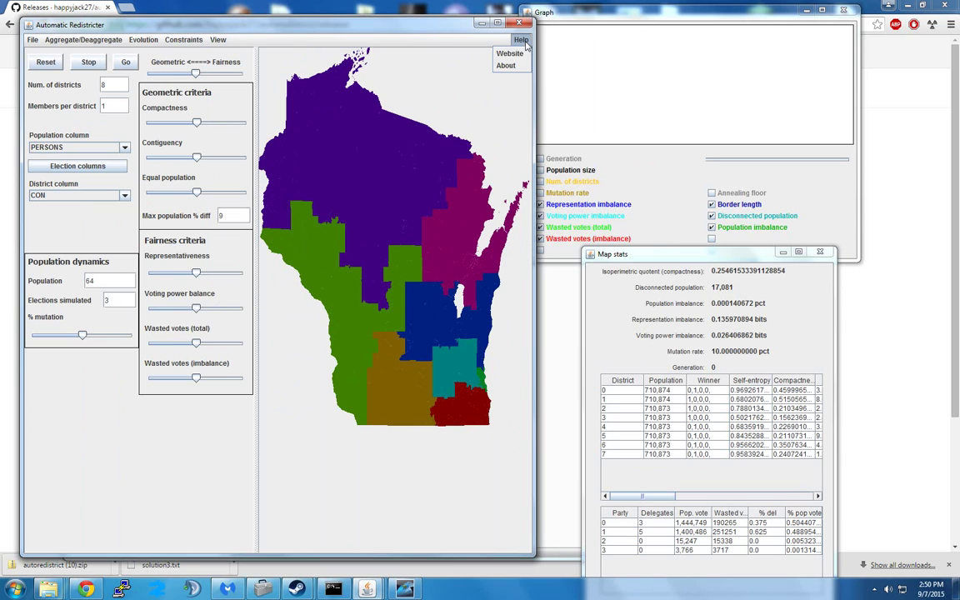
click(523, 41)
click(523, 41)
click(512, 68)
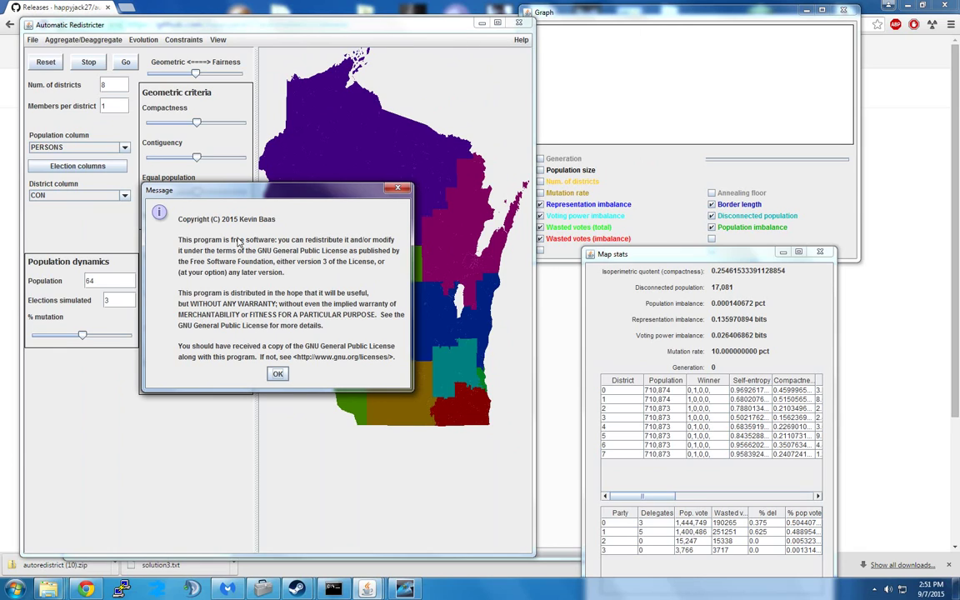
click(275, 373)
Step: Open the program's website from its help options and look over the documentation page
click(521, 40)
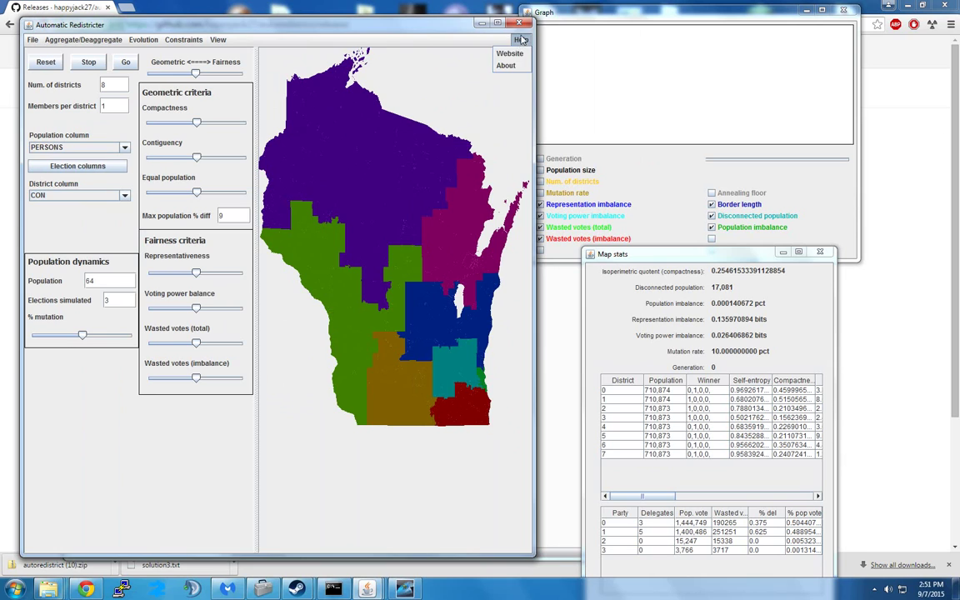
click(512, 46)
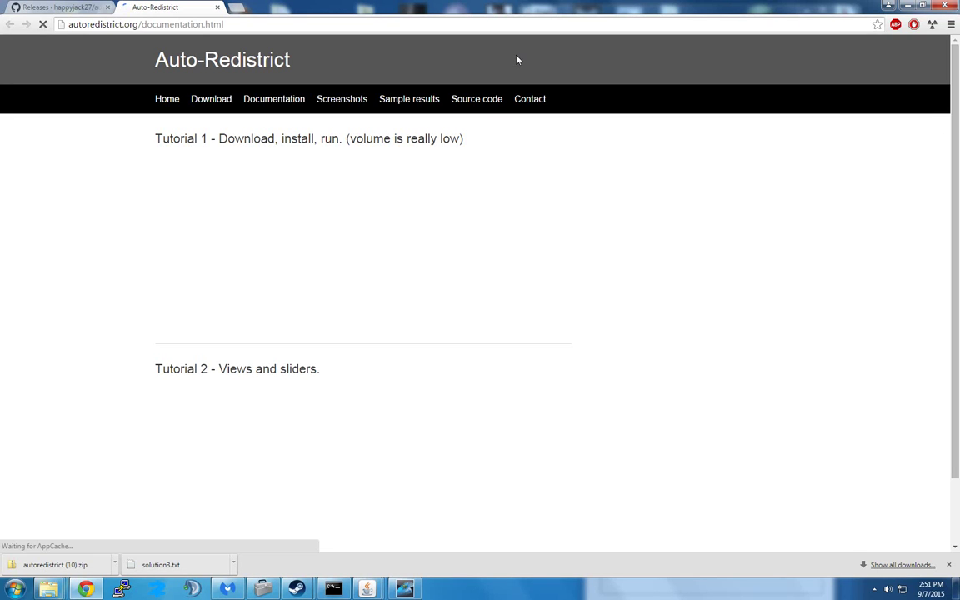
scroll(505, 241, down, 1)
scroll(506, 241, up, 1)
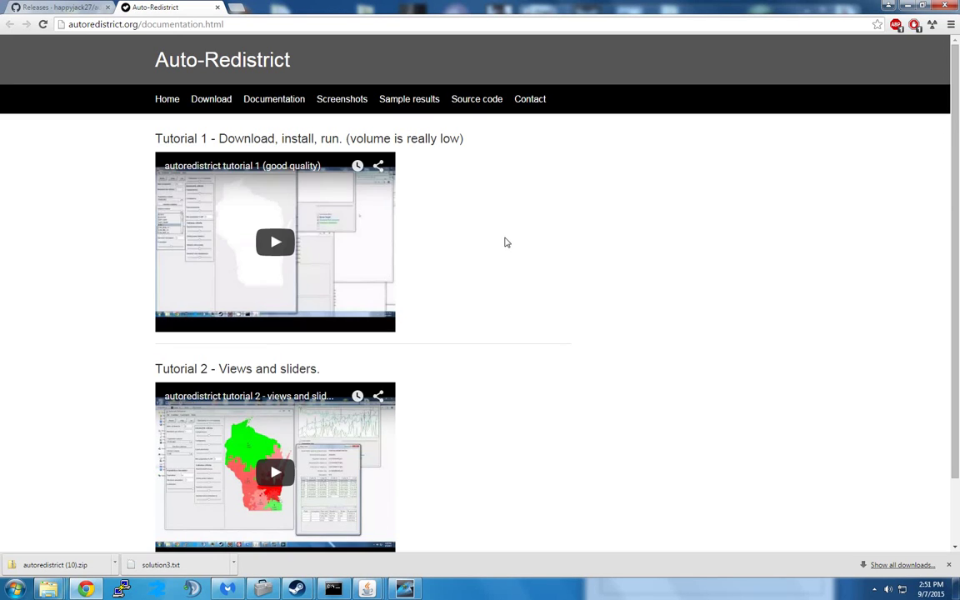
Step: Browse the website's Home and Screenshots pages, and open the source code page
click(167, 99)
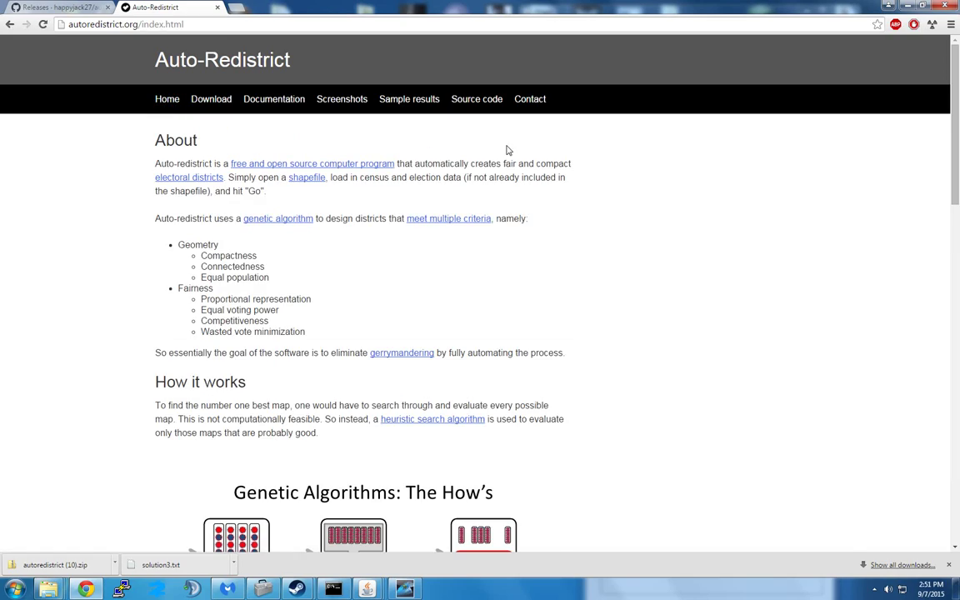
scroll(593, 198, down, 15)
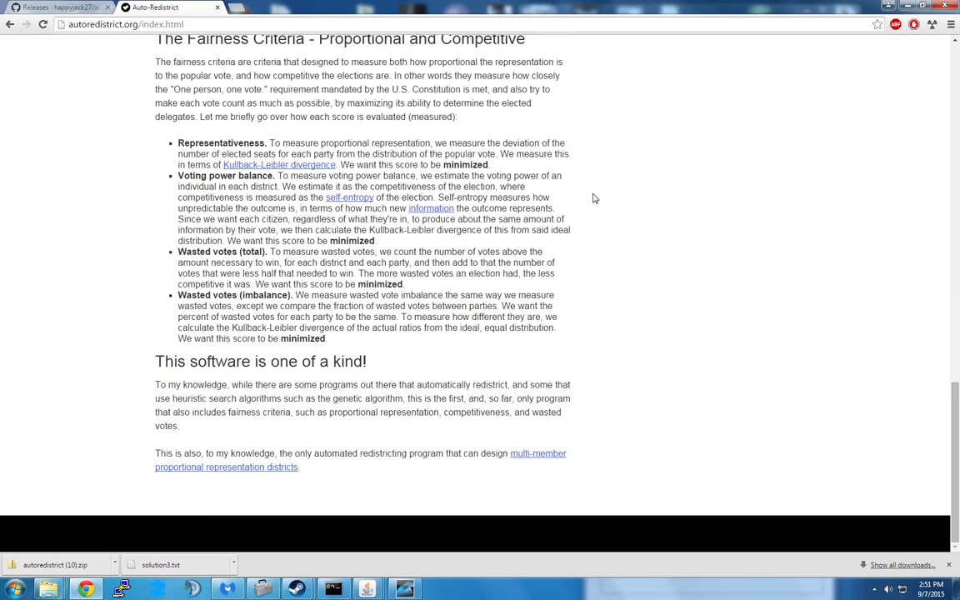
scroll(593, 198, up, 15)
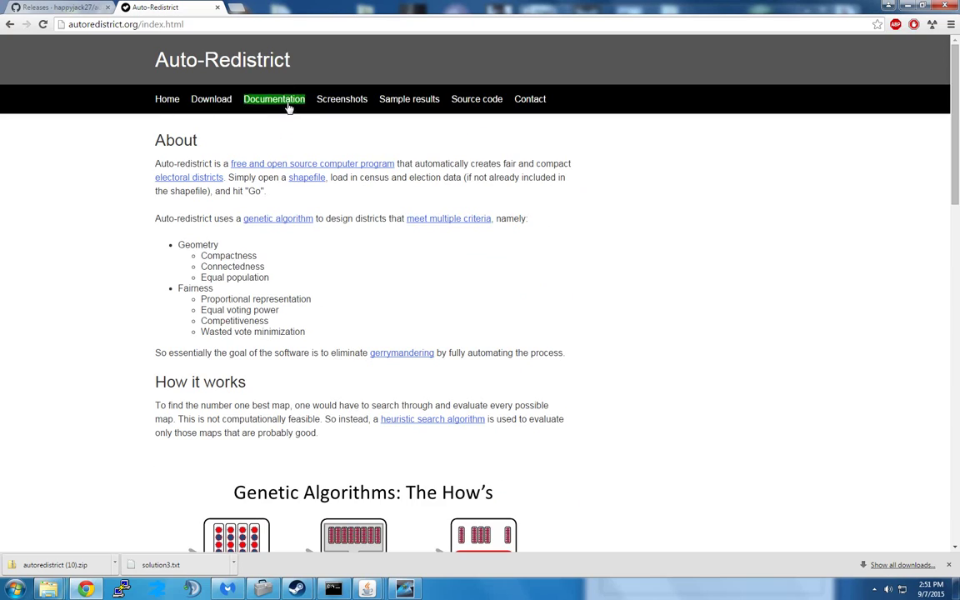
click(356, 97)
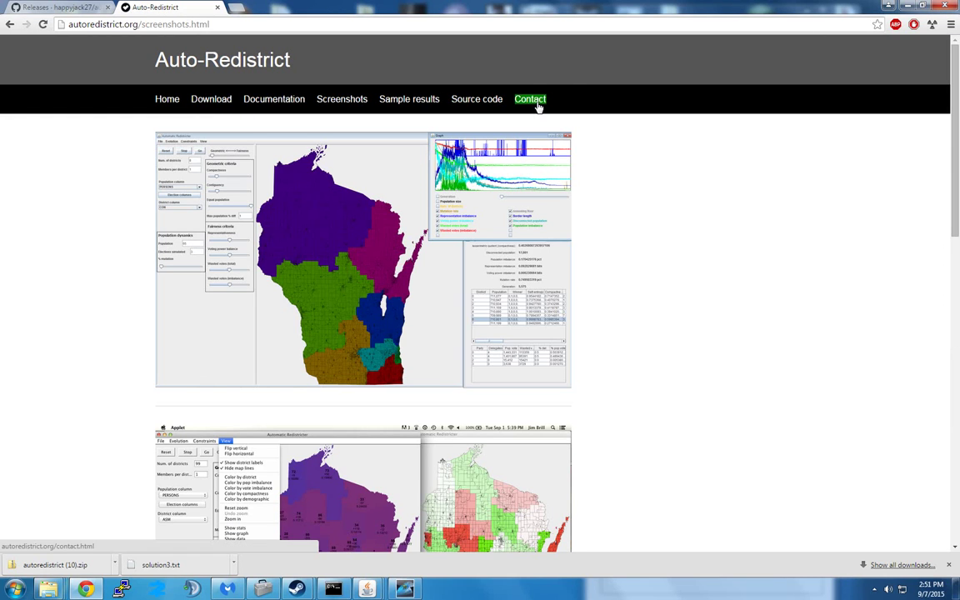
click(493, 101)
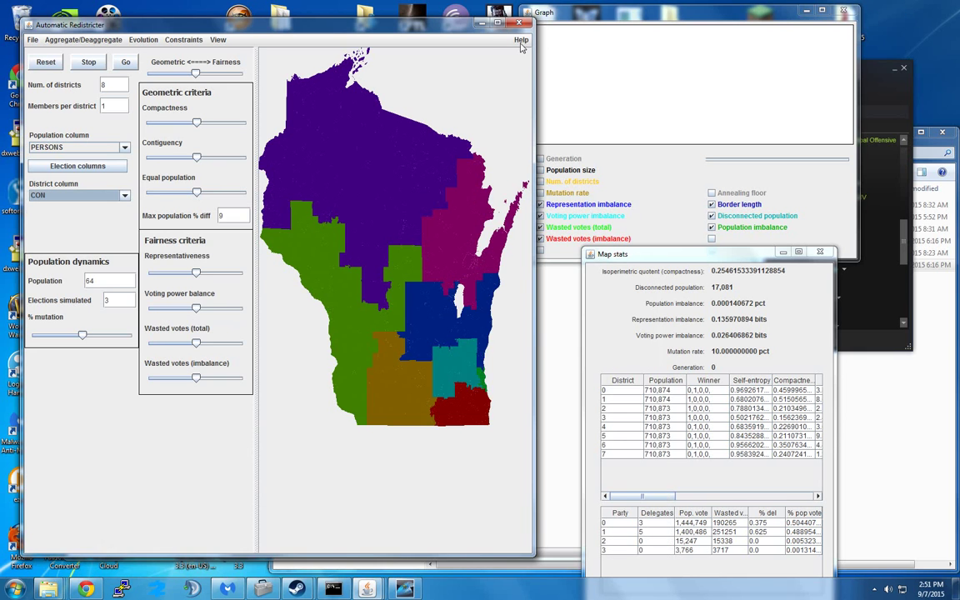
Step: Save the map data as a tab-delimited text file named save.txt in Documents
drag(376, 30, 461, 43)
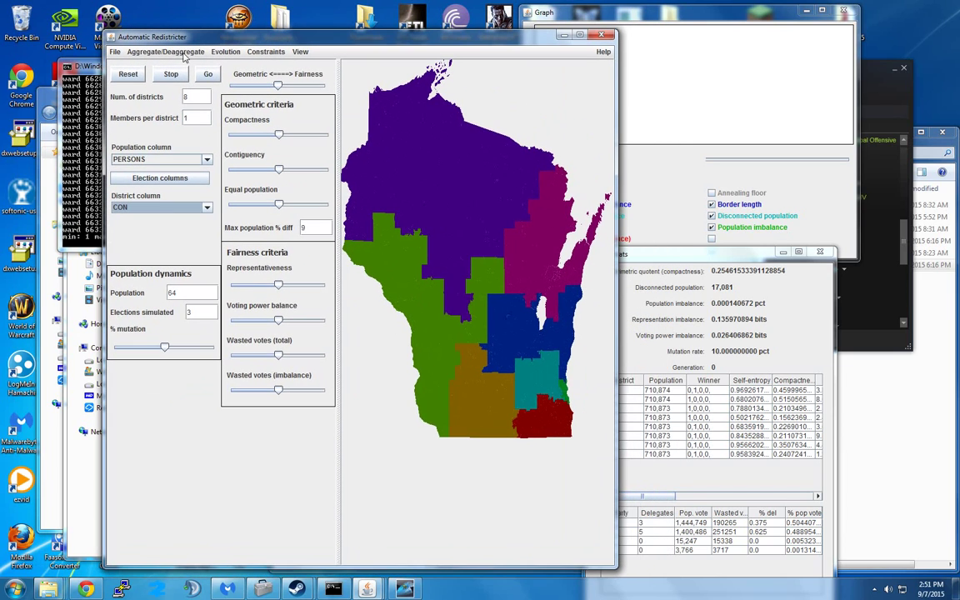
click(116, 53)
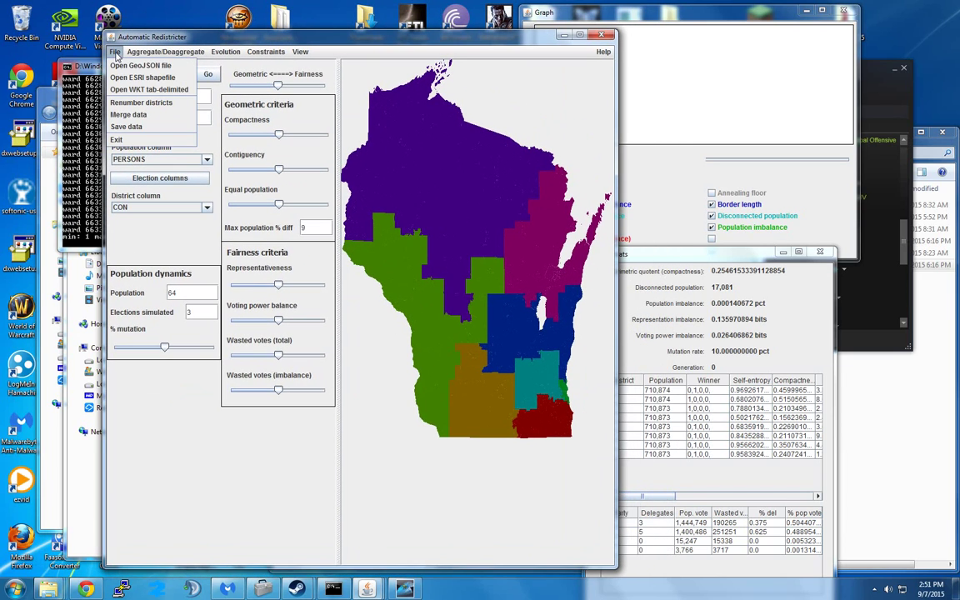
click(141, 128)
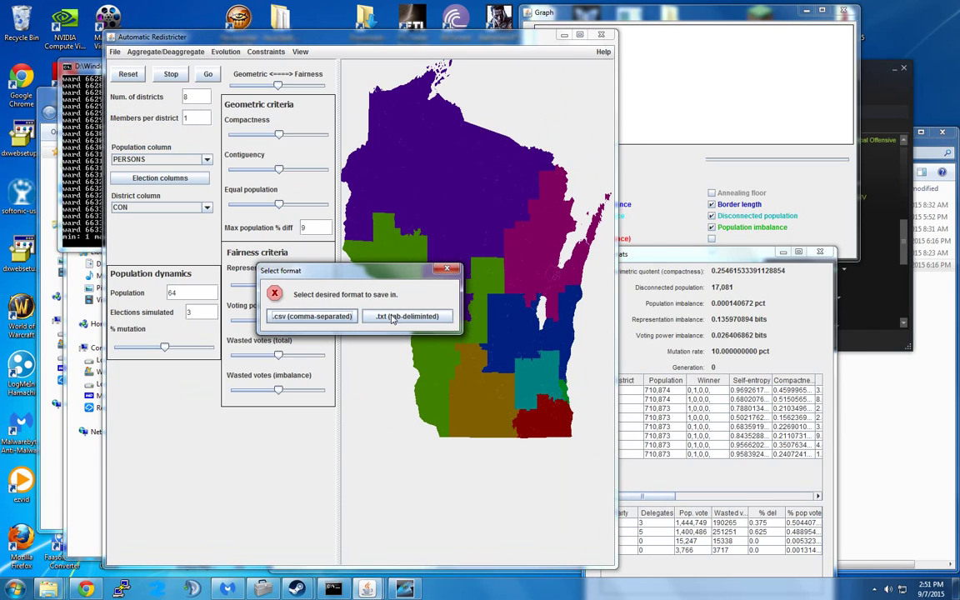
click(371, 284)
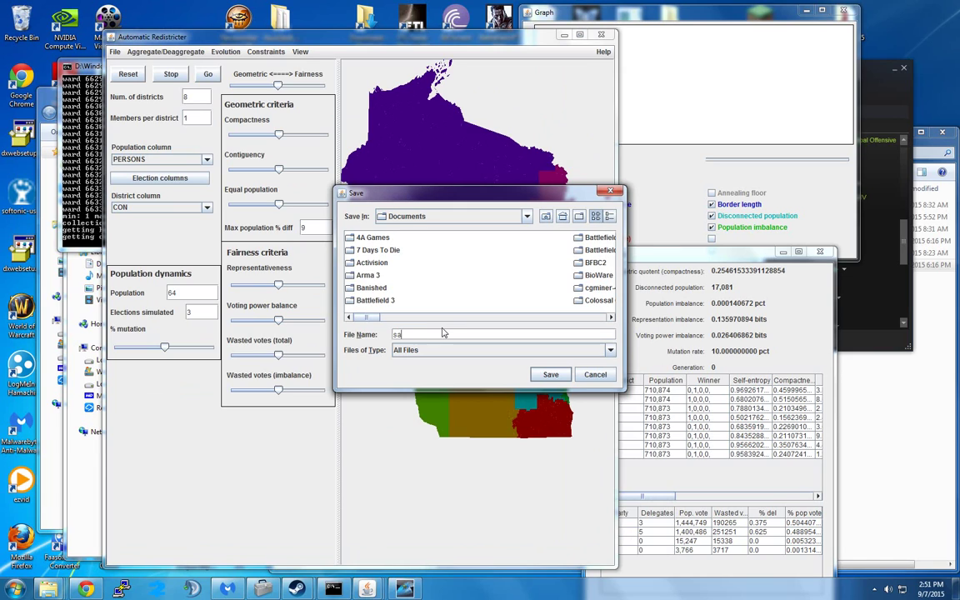
text(save.txt)
key(Return)
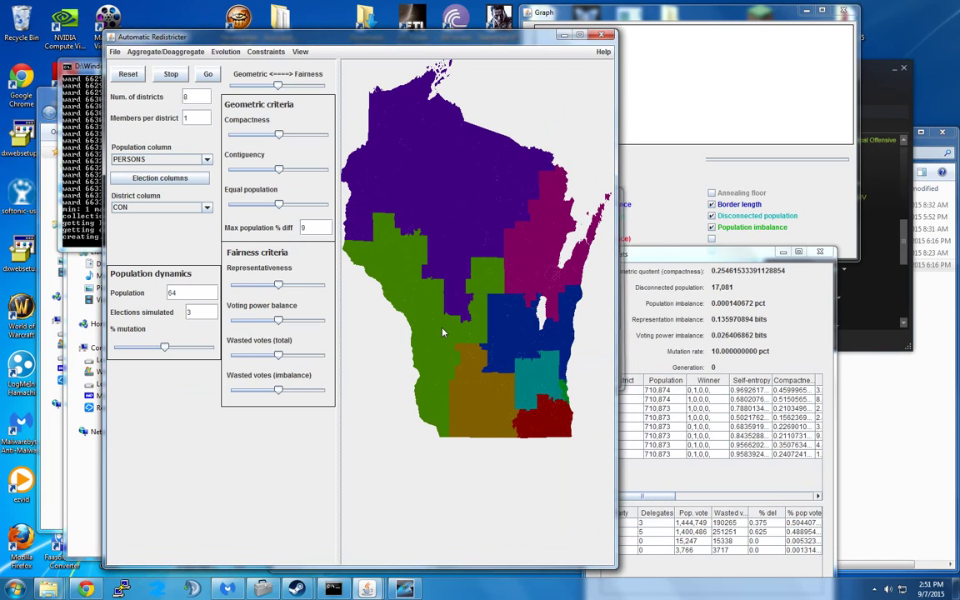
click(359, 319)
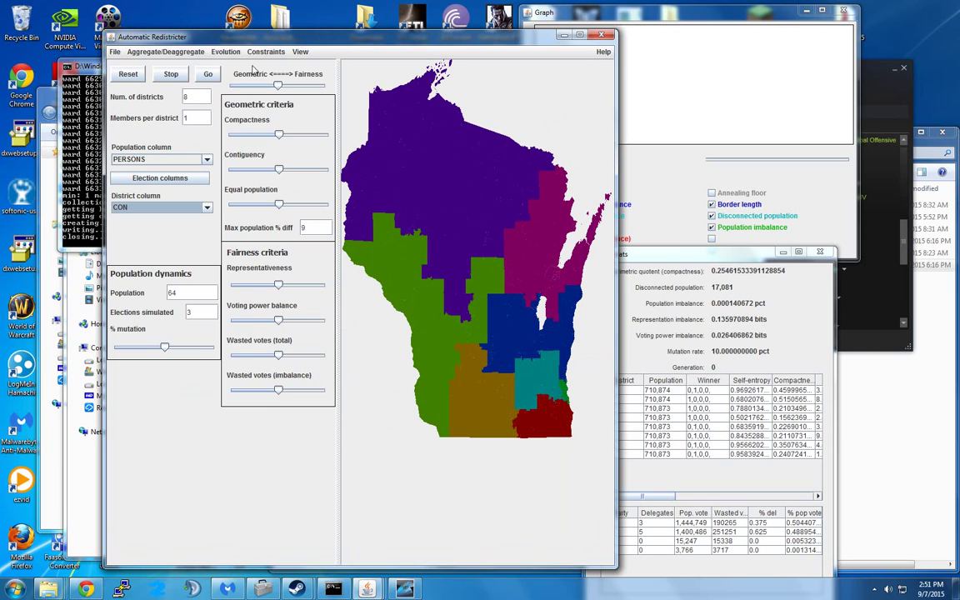
Step: Show the map data table and enlarge its window to reveal more columns and rows
click(302, 52)
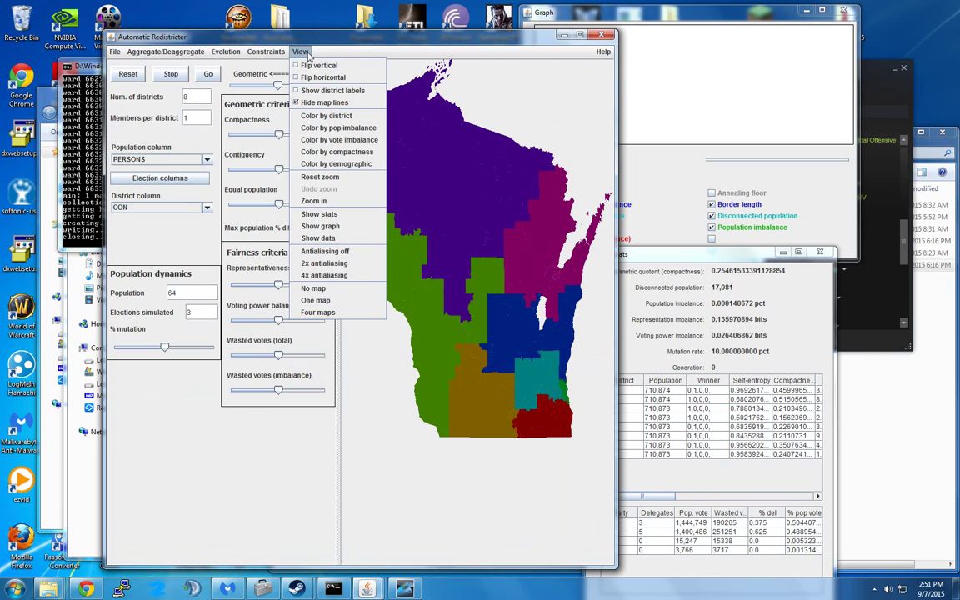
click(342, 238)
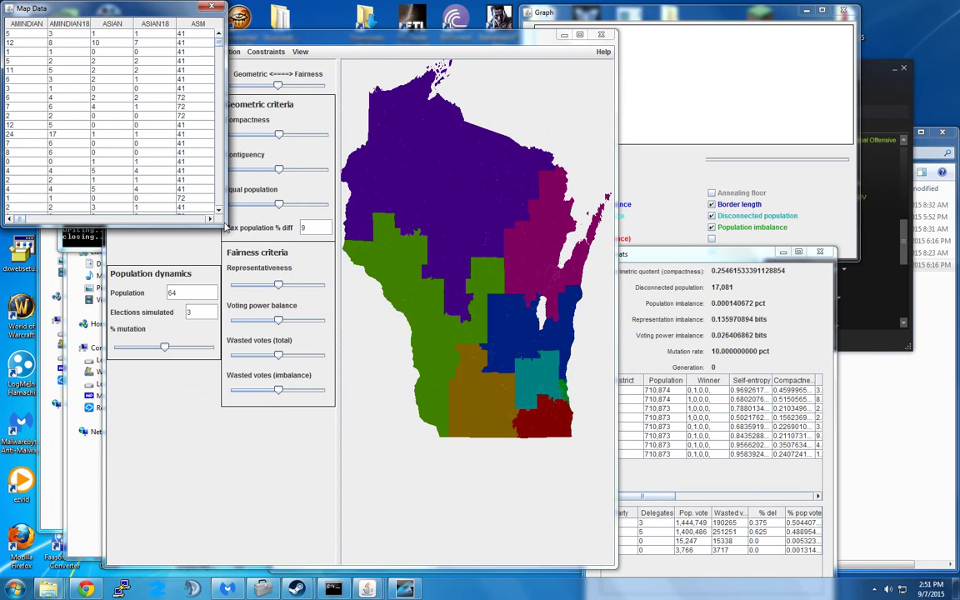
drag(223, 225, 641, 362)
Step: Copy all rows of the map data table and paste them into a new Notepad document
click(177, 191)
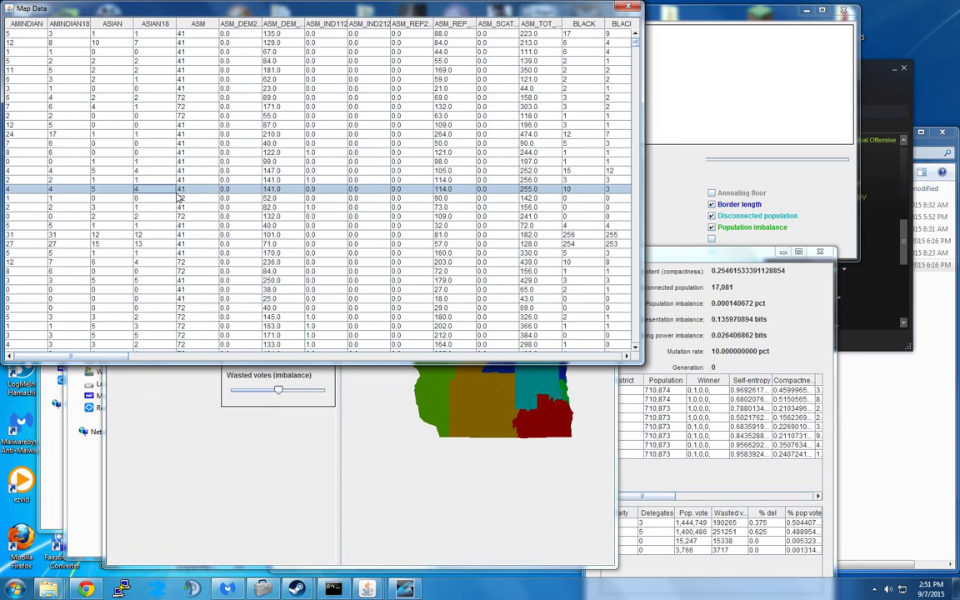
key(ctrl+a)
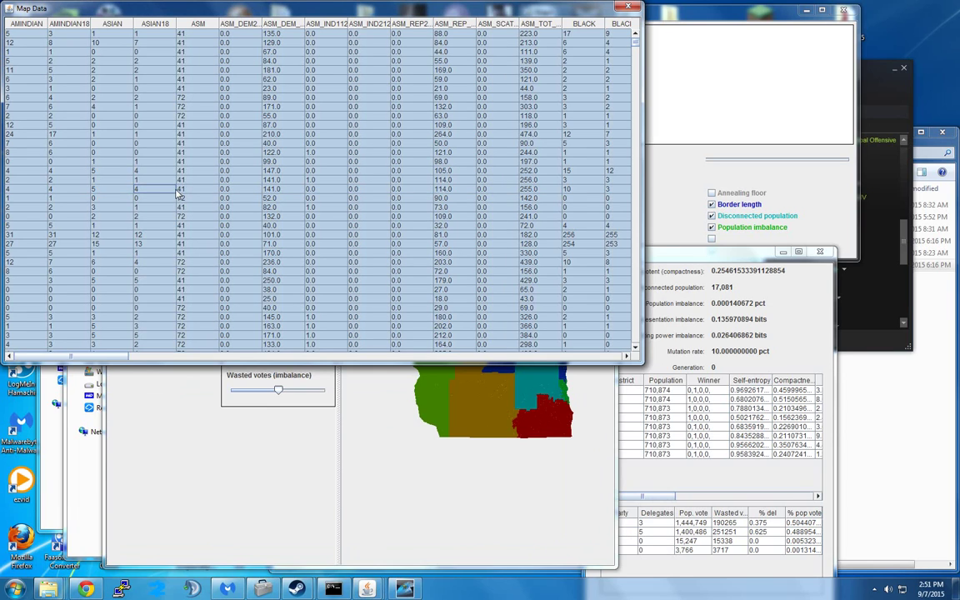
click(15, 588)
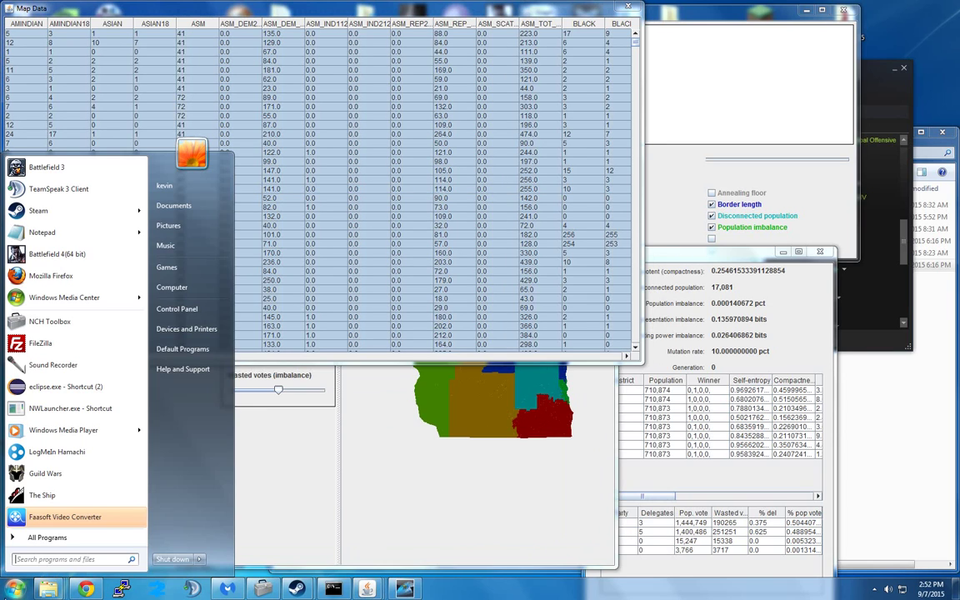
click(50, 232)
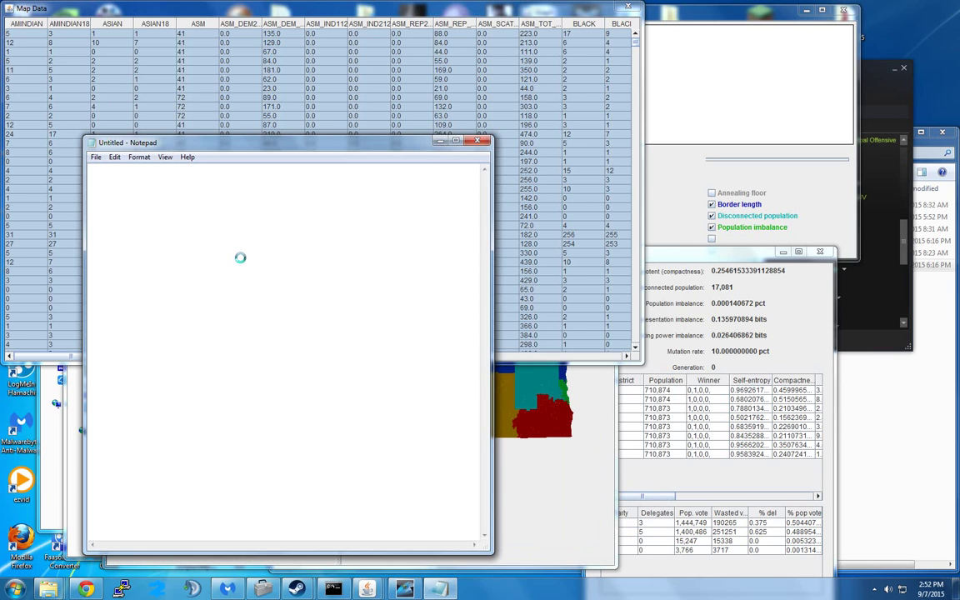
key(ctrl+v)
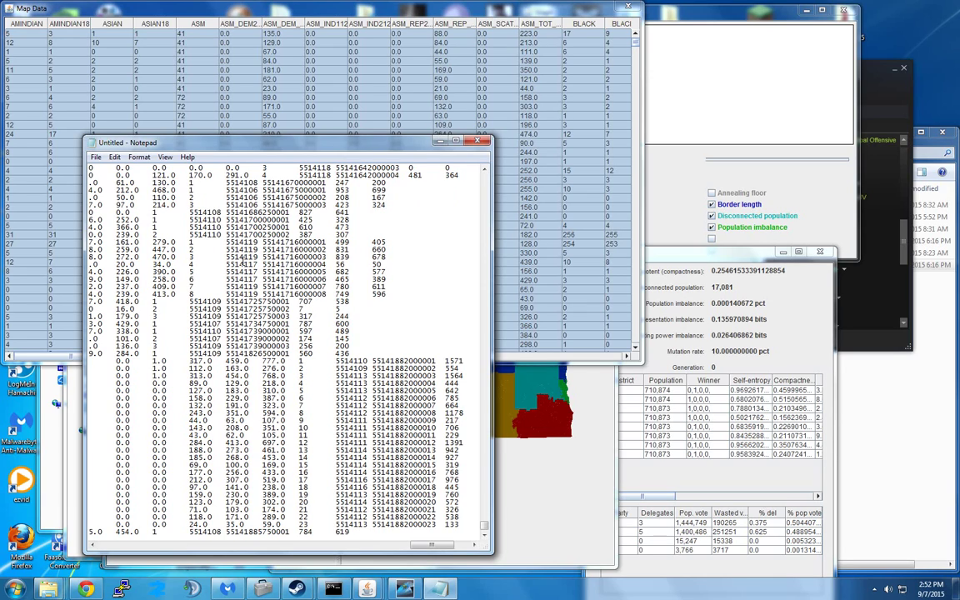
Step: Close the Notepad document without saving it
click(484, 142)
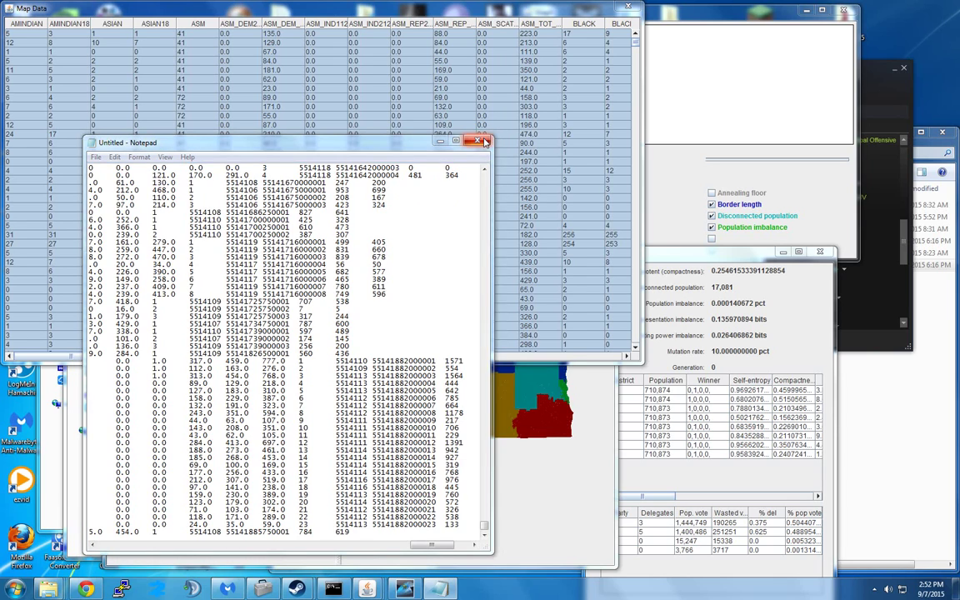
key(Return)
key(Escape)
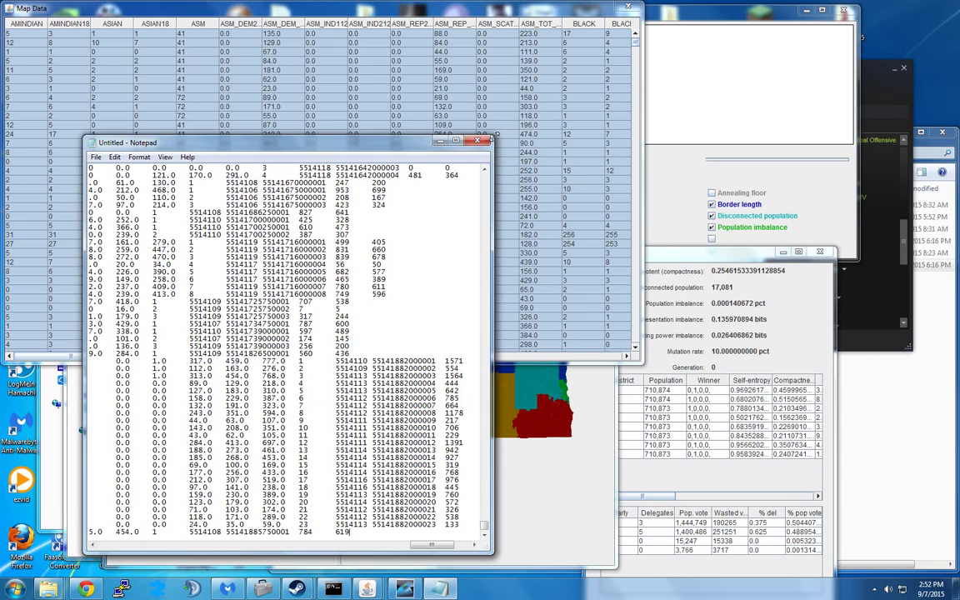
click(488, 139)
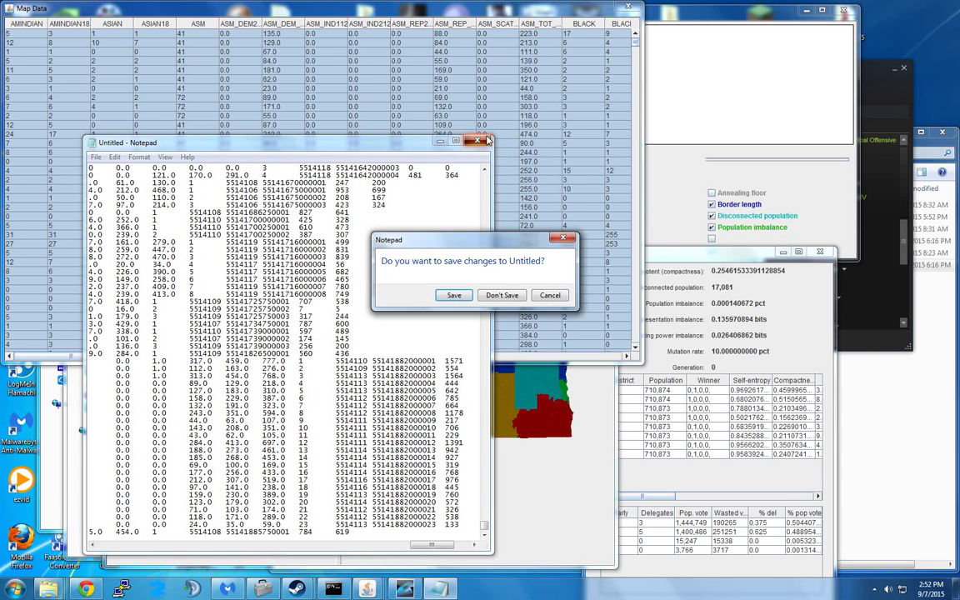
click(501, 295)
Step: Close the map data table window
drag(291, 8, 469, 118)
click(813, 114)
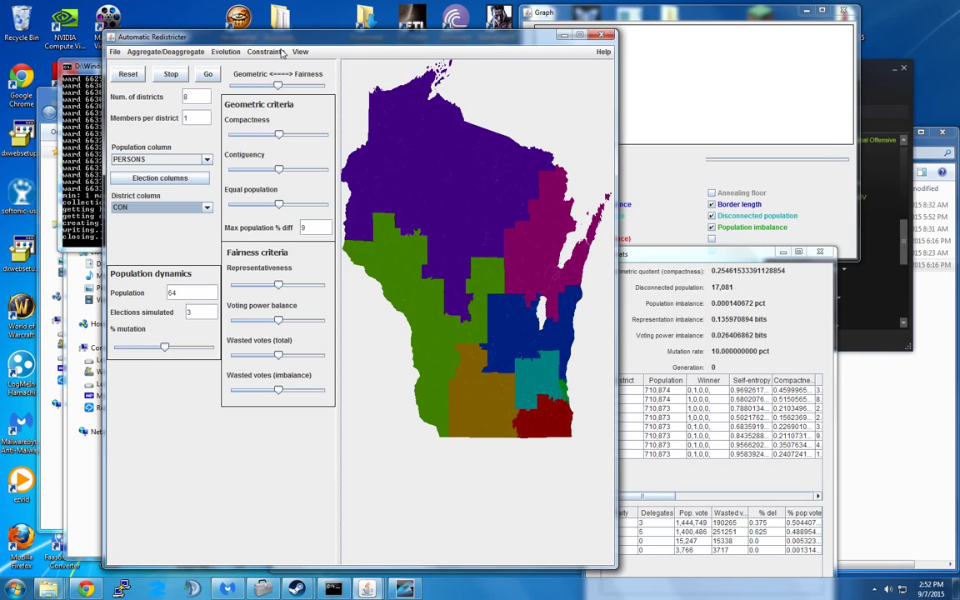
click(114, 53)
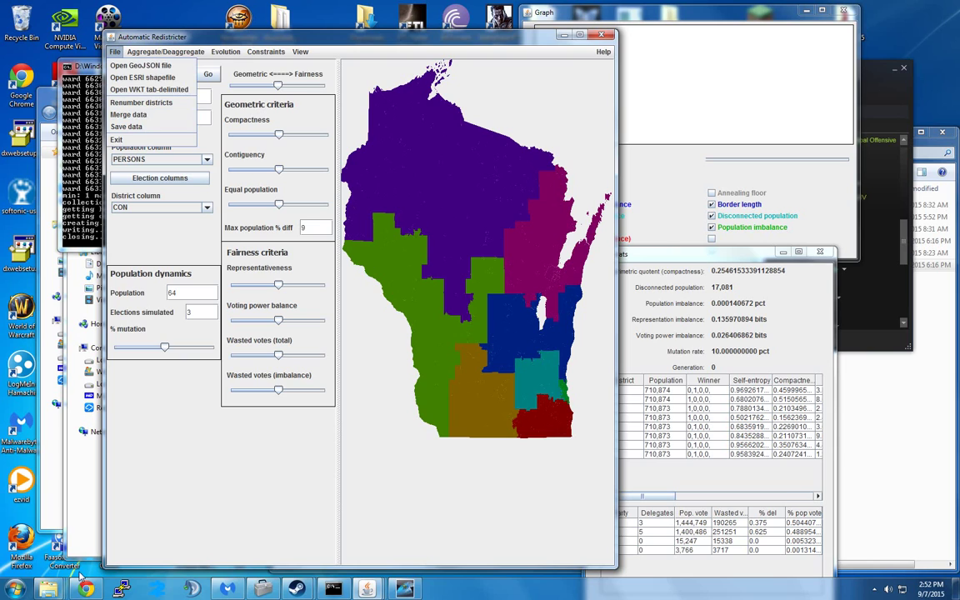
key(Escape)
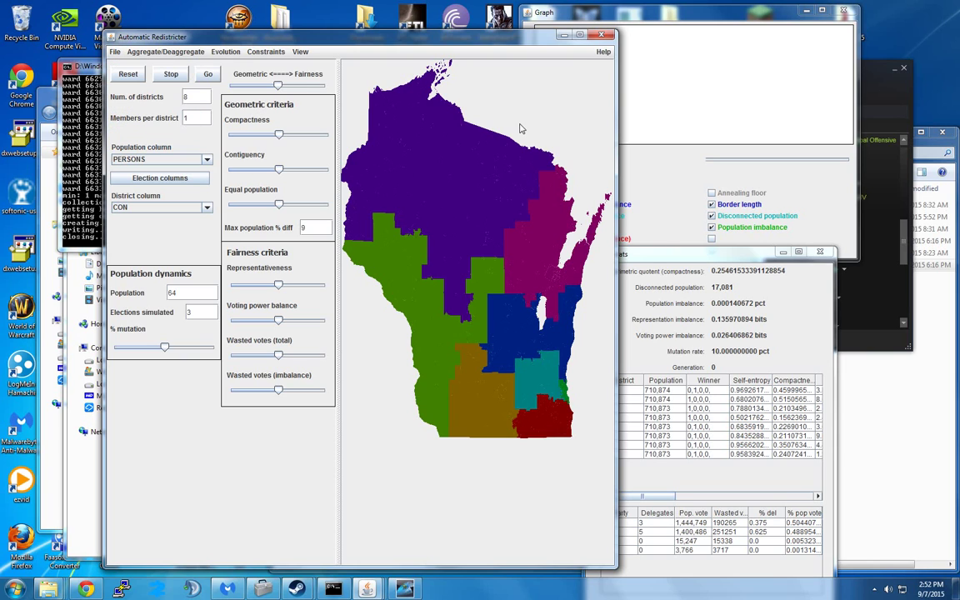
Step: Switch to Chrome, go to autoredistrict.org from the releases tab, and open the sample results page
click(86, 588)
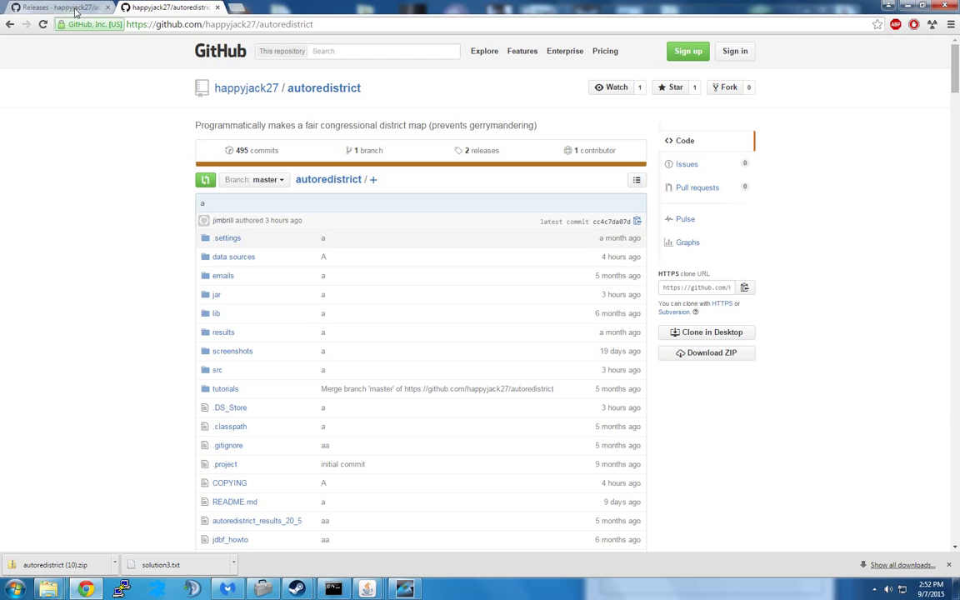
click(75, 12)
click(134, 25)
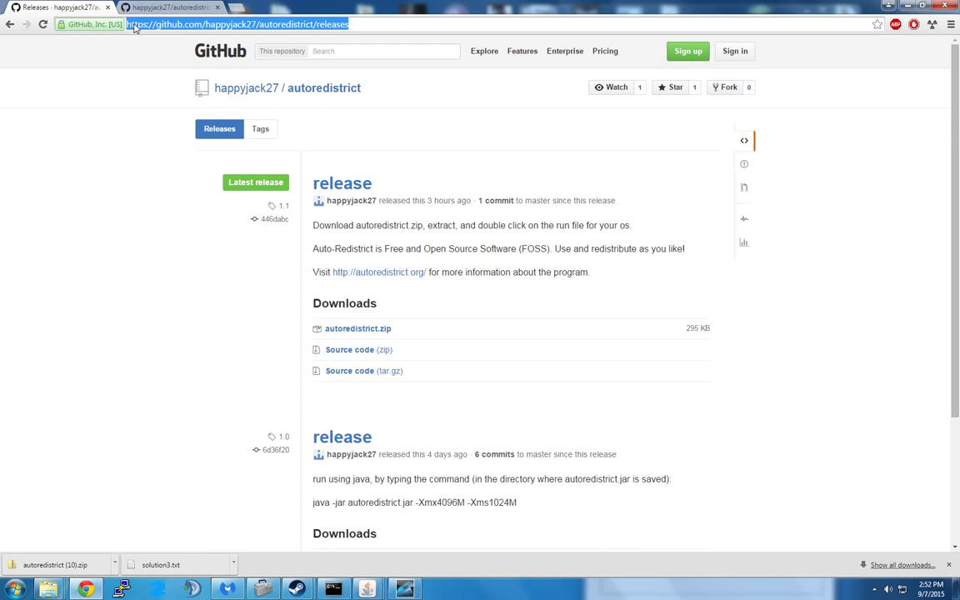
text(autoredistrict)
key(Return)
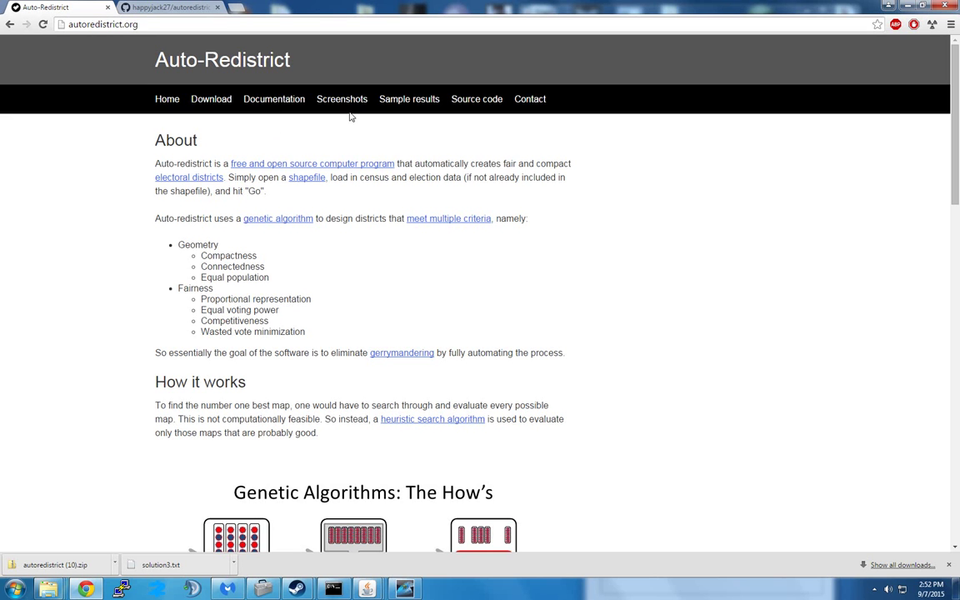
click(408, 99)
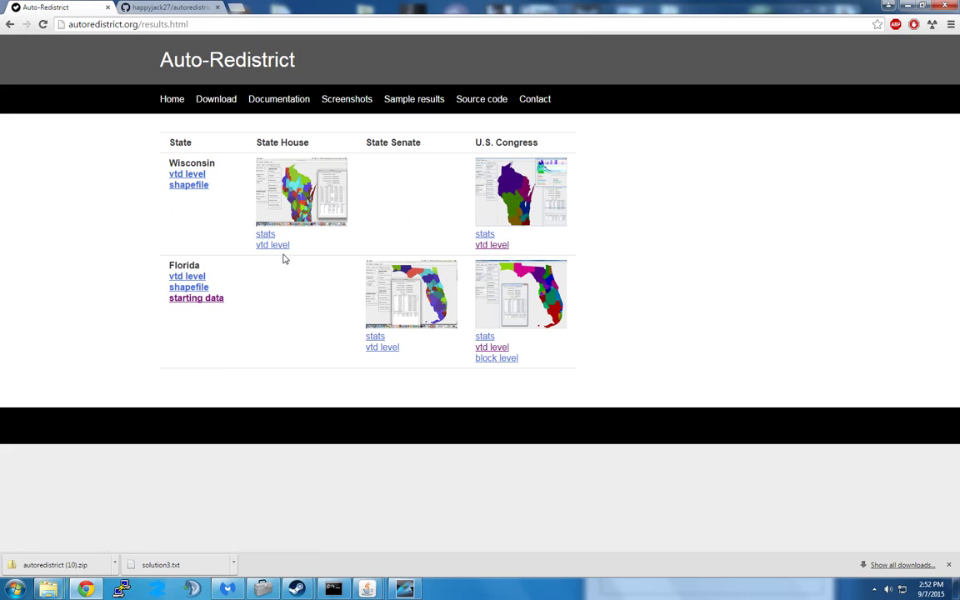
Step: Save the Wisconsin U.S. Congress vtd level file to My Book (G:) as solution3 (1).txt
click(494, 245)
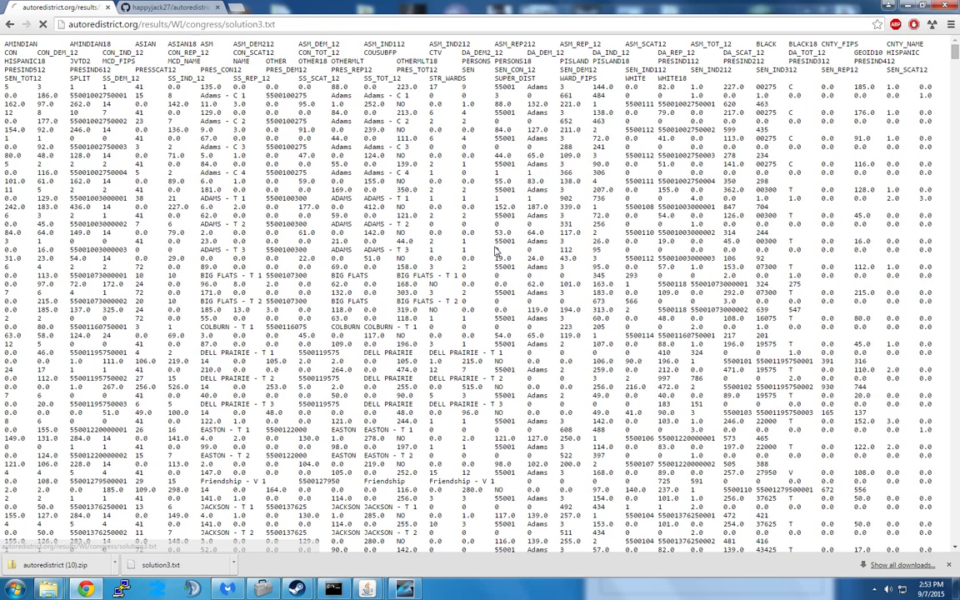
click(10, 24)
right_click(488, 246)
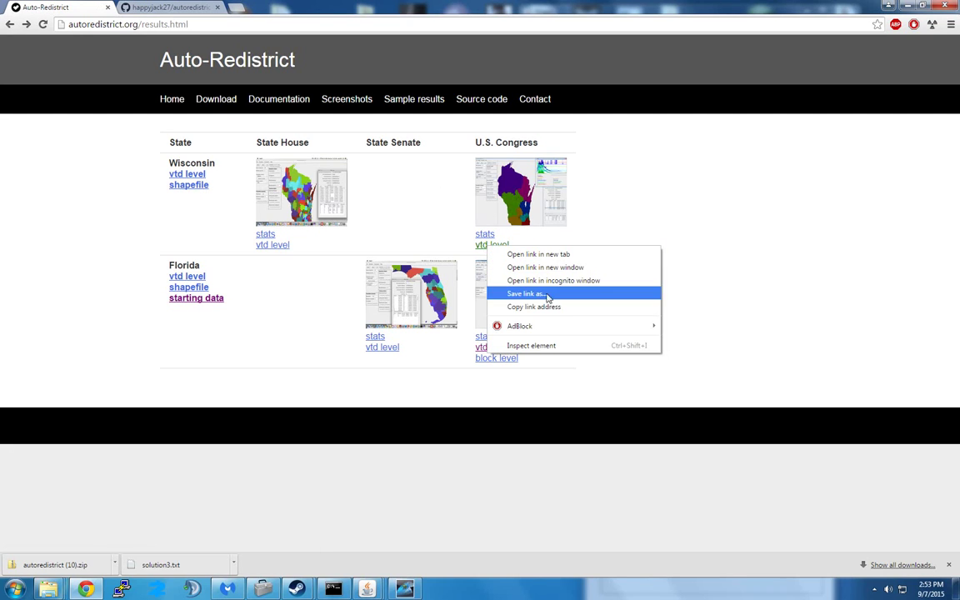
click(526, 293)
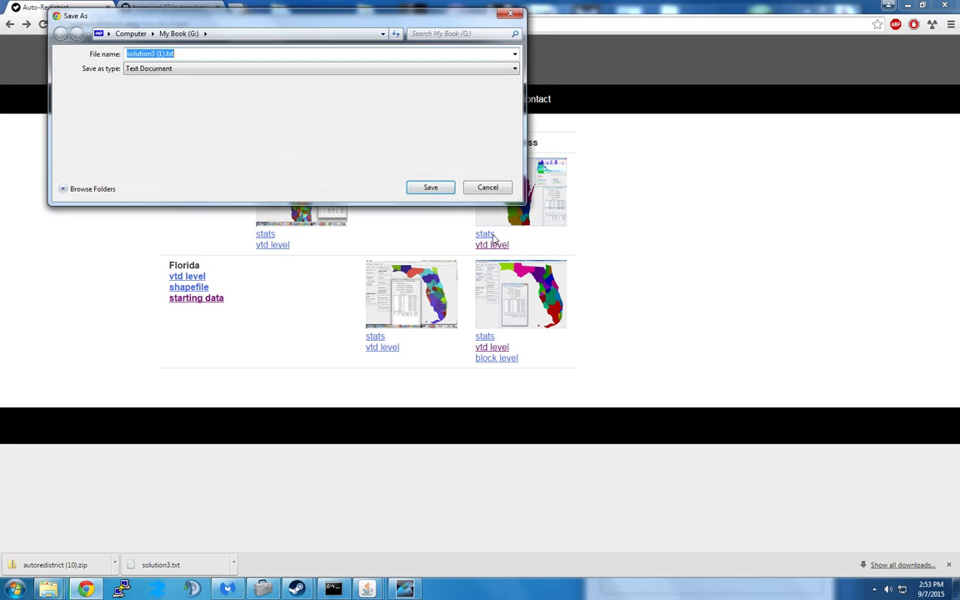
click(430, 189)
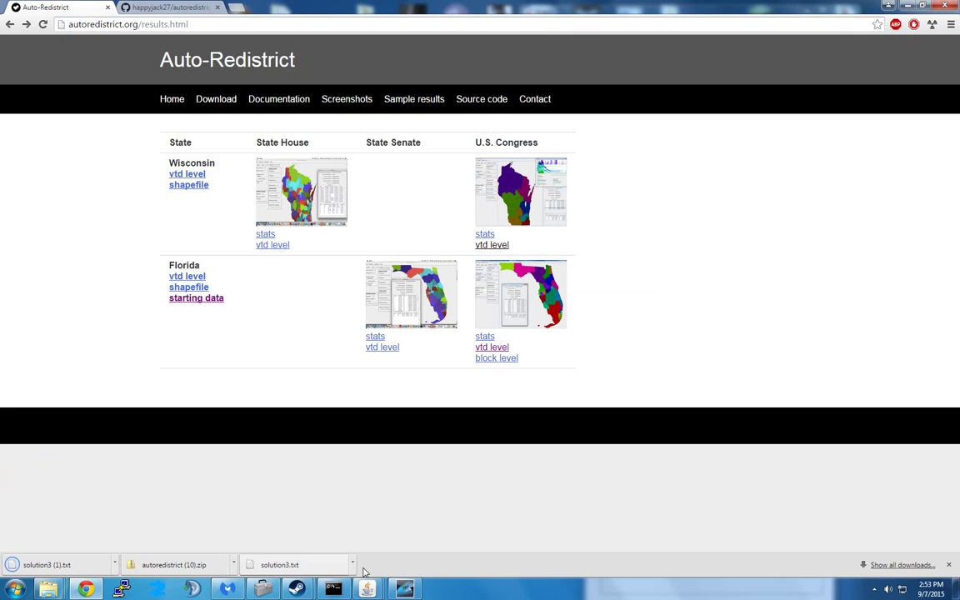
Step: Switch to Automatic Redistricter, bringing up its Graph and Map stats windows, and move the main window clear of them
mouse_move(374, 587)
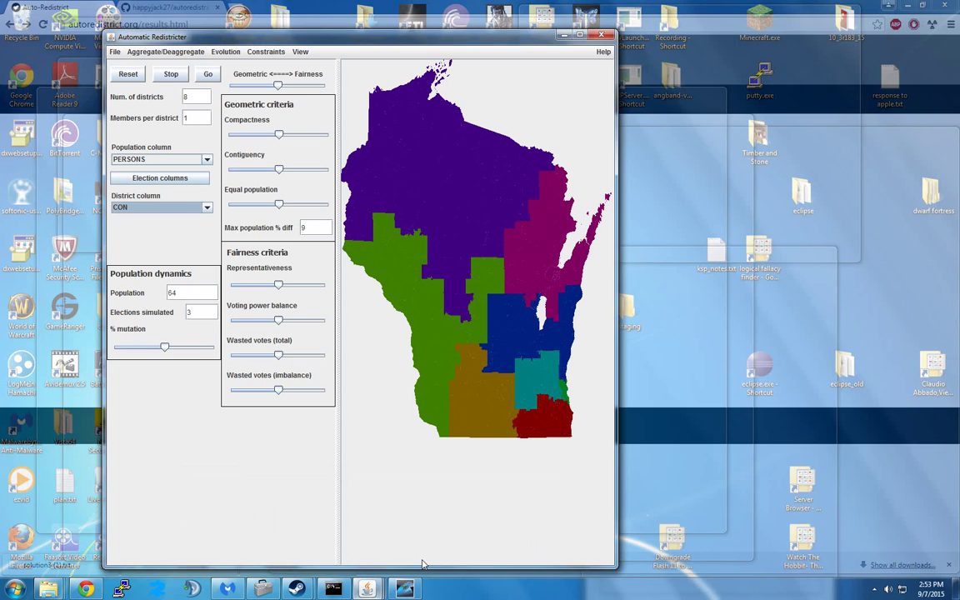
click(466, 537)
click(373, 561)
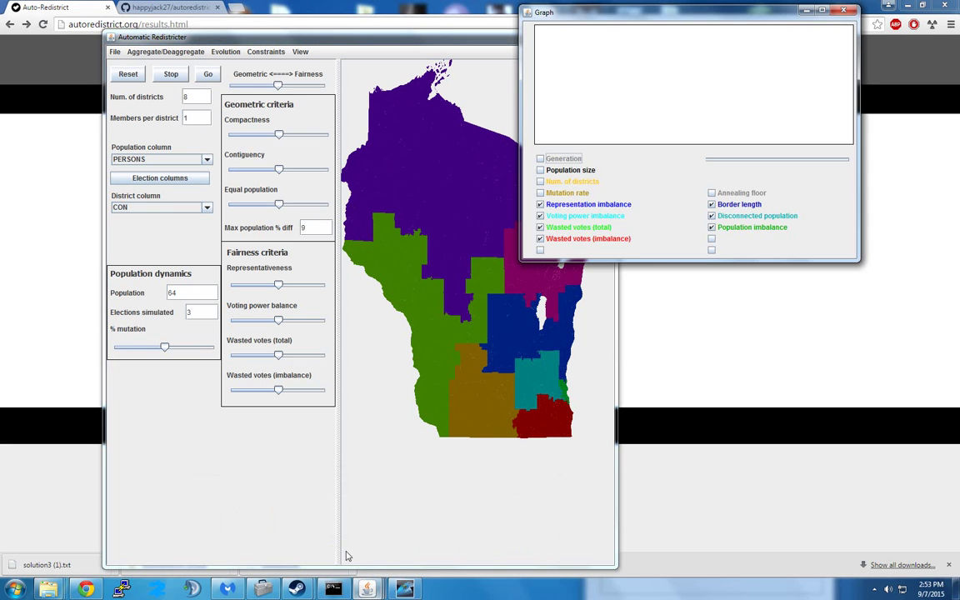
click(267, 530)
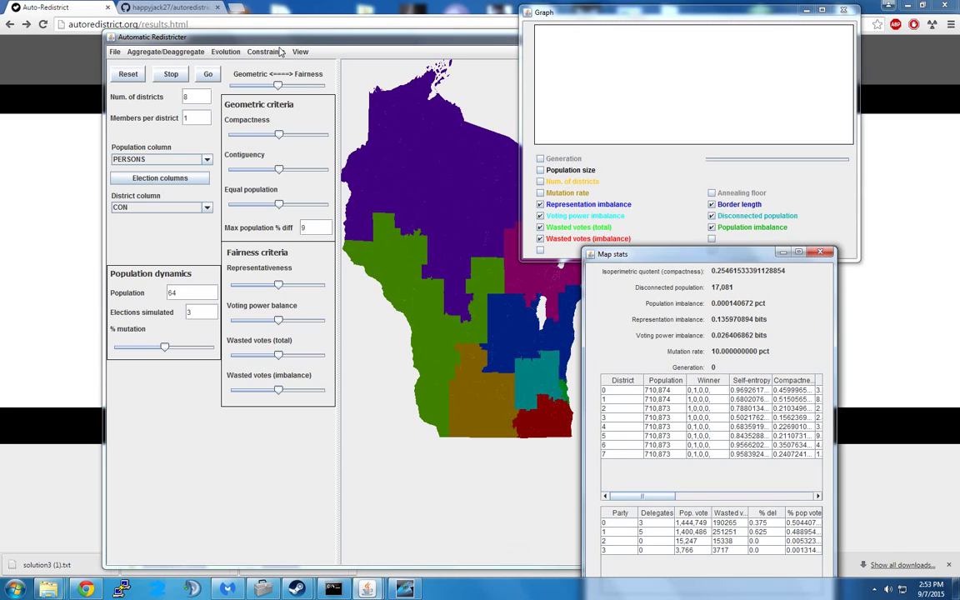
drag(299, 39, 235, 28)
Step: Start merging data from the file solution3 (1).txt on My Book (G:)
click(52, 40)
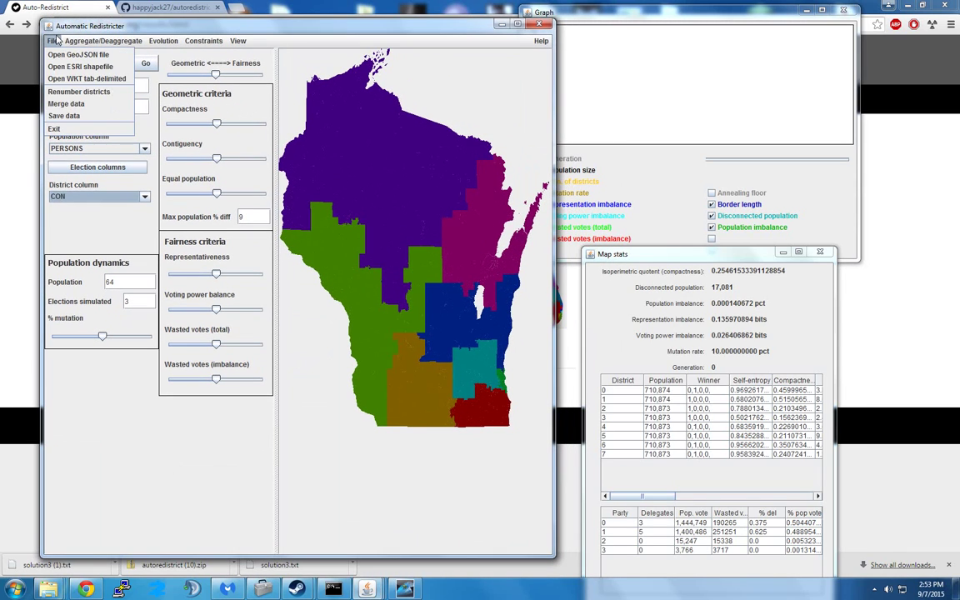
click(66, 103)
click(526, 216)
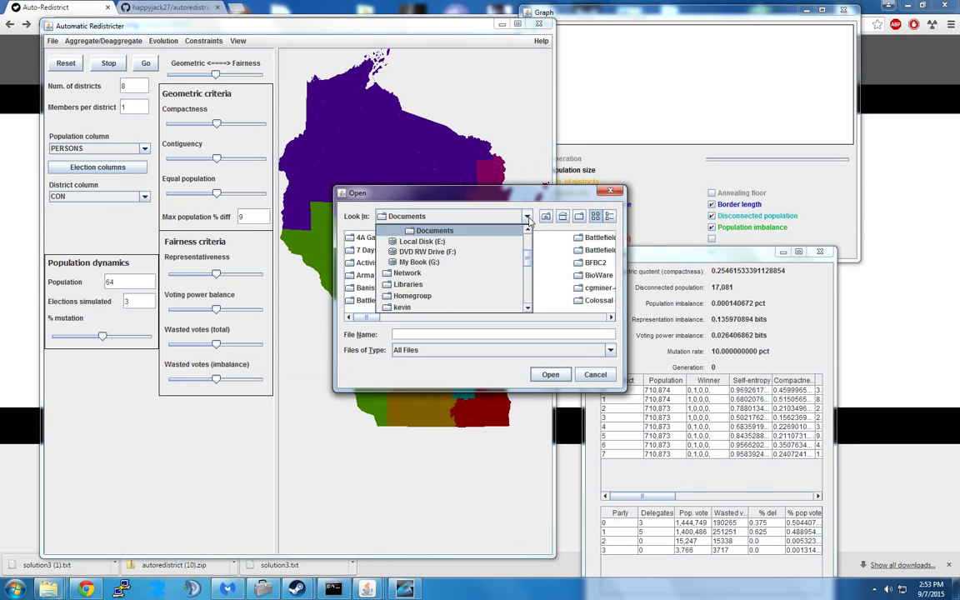
scroll(469, 273, up, 1)
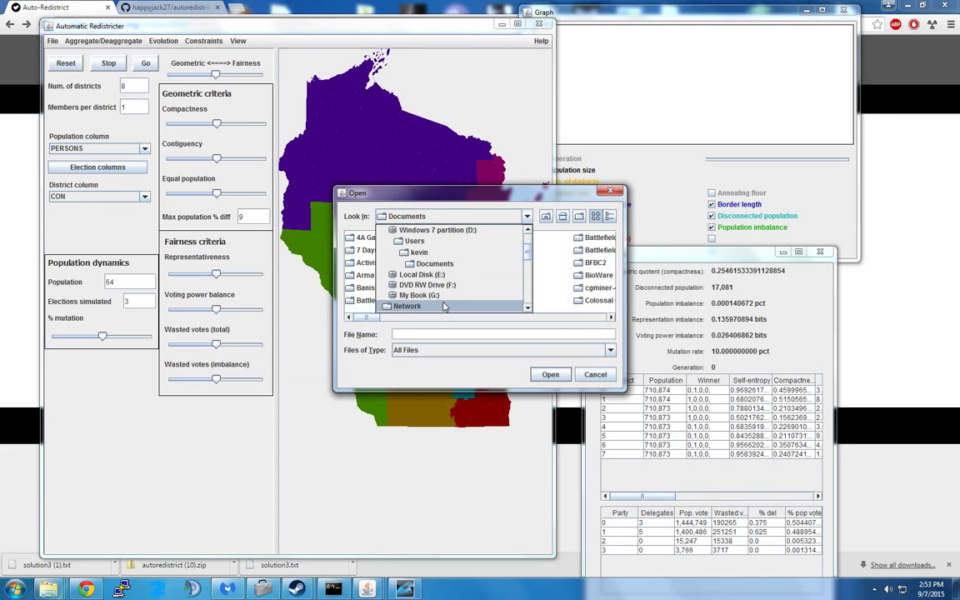
click(445, 297)
scroll(446, 301, down, 5)
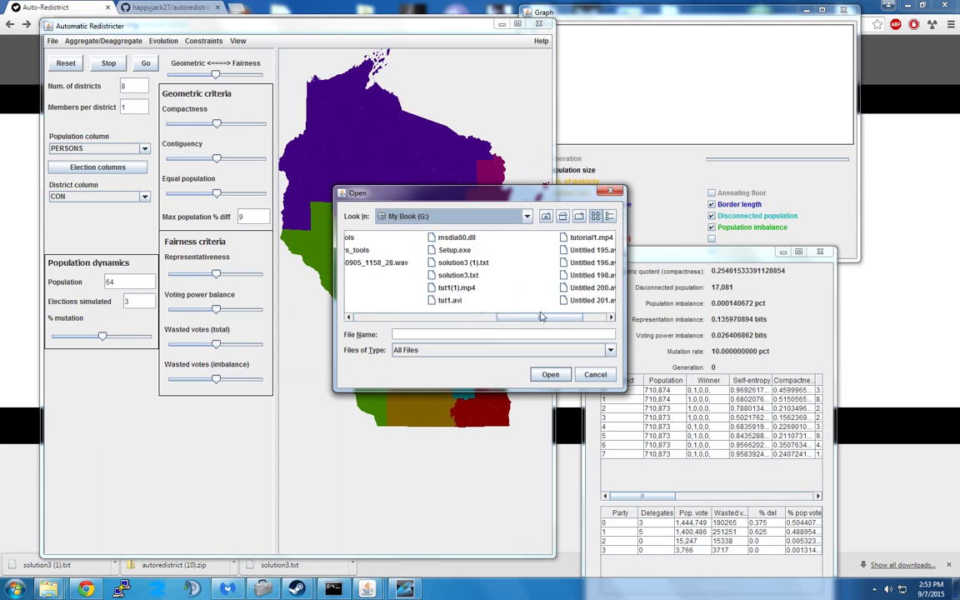
scroll(499, 275, up, 4)
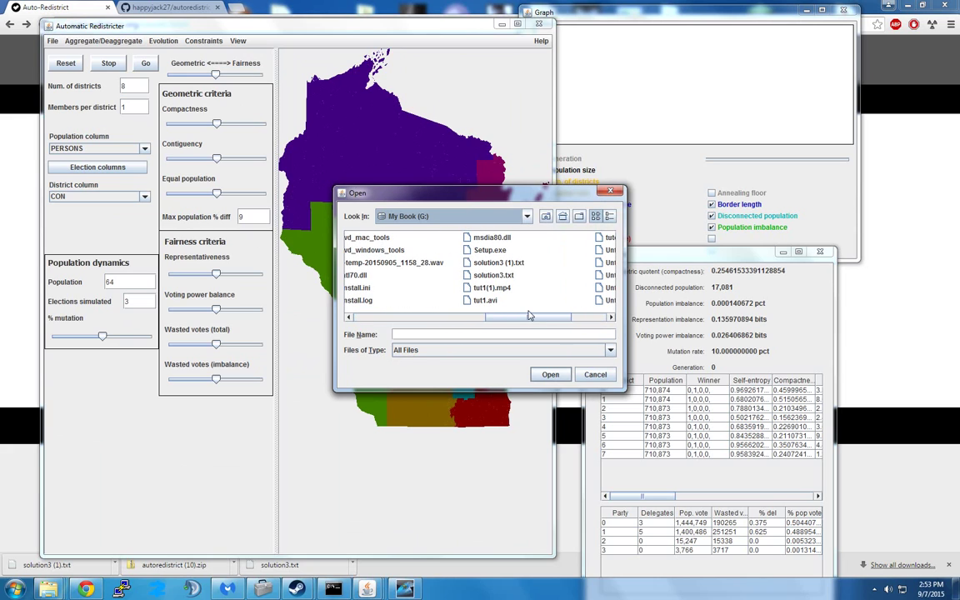
click(500, 263)
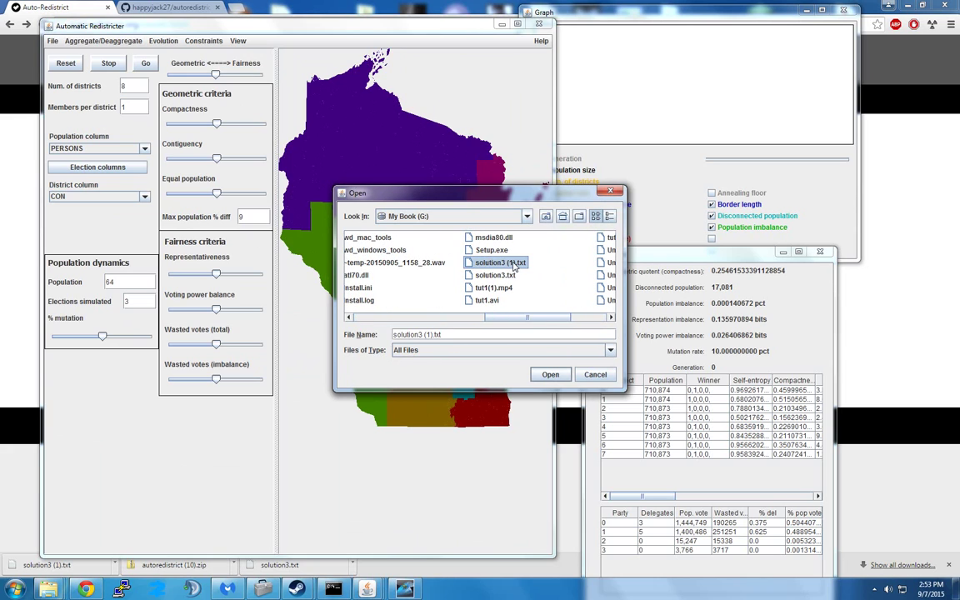
click(549, 374)
Step: Move the Import data dialog over the map and link the map layer by GEOID10
click(82, 41)
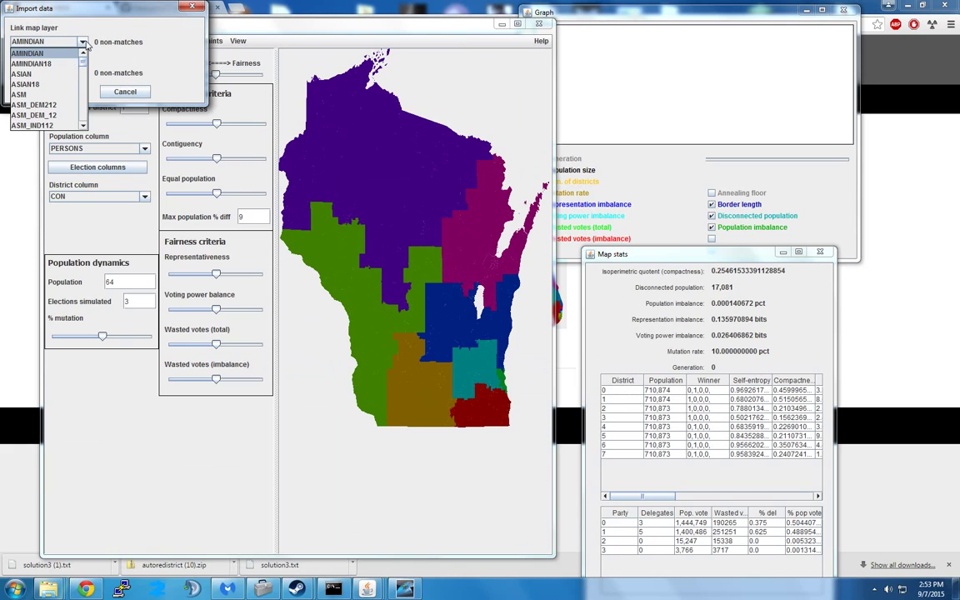
scroll(54, 95, down, 2)
scroll(54, 96, down, 4)
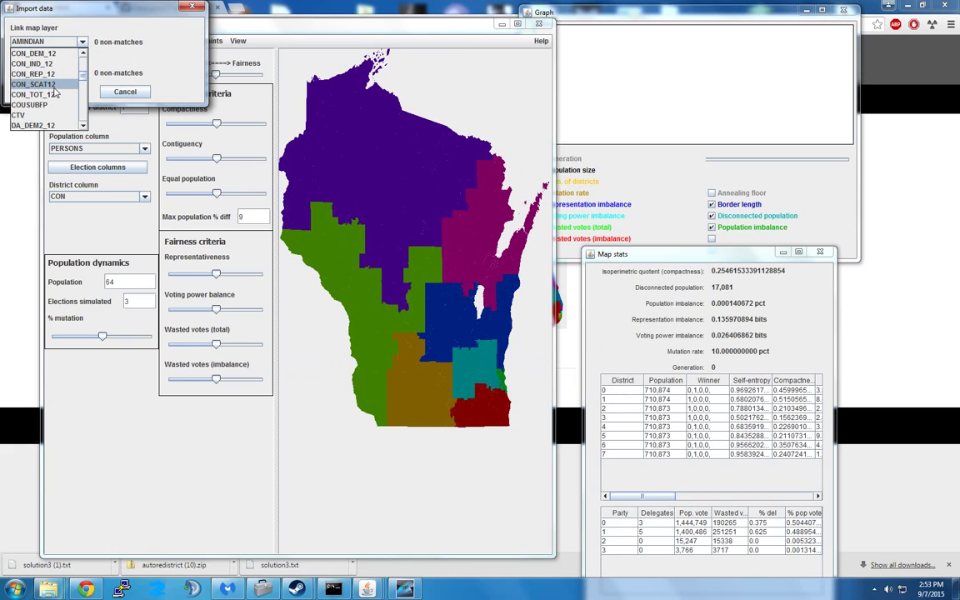
drag(68, 12, 441, 173)
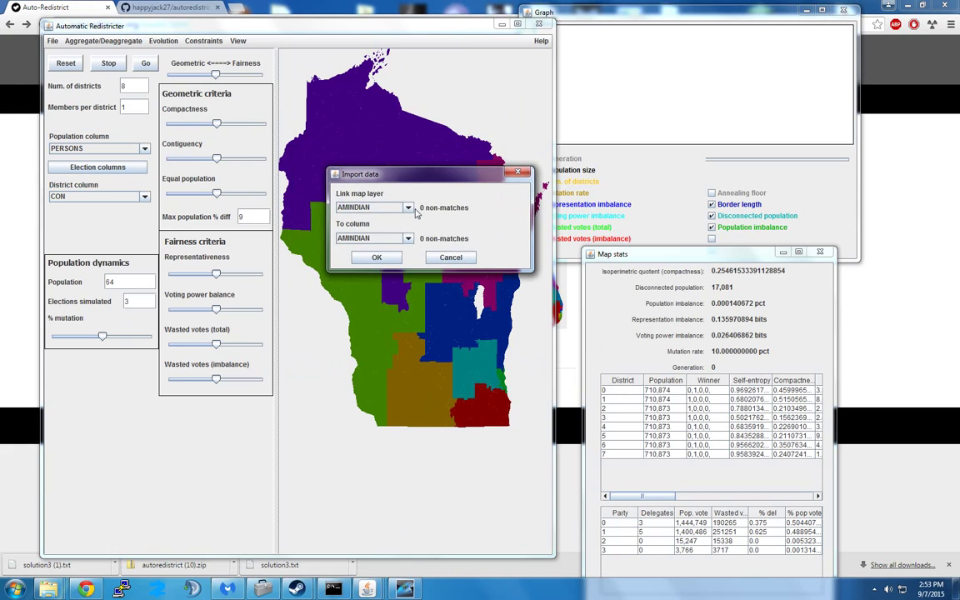
click(375, 206)
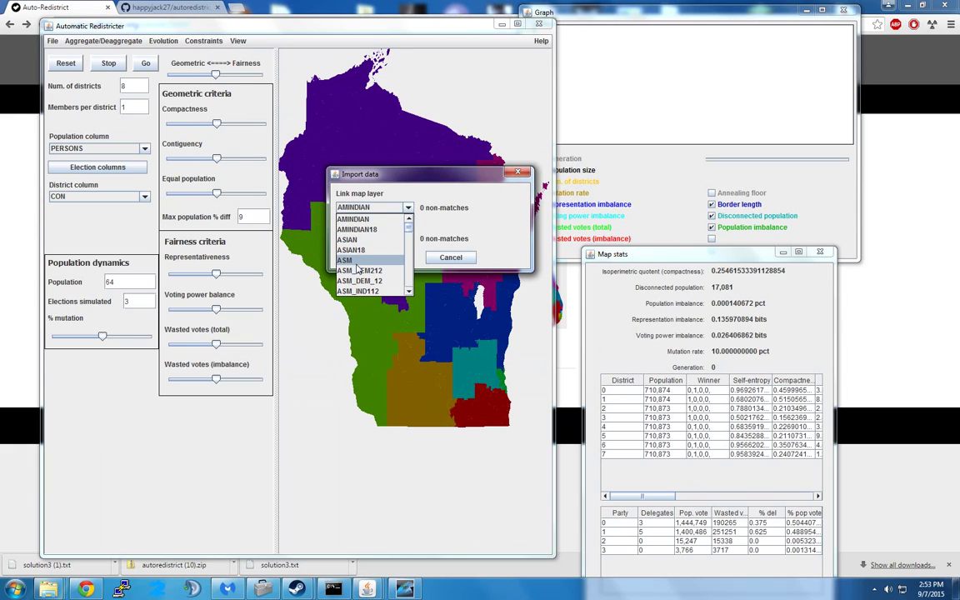
scroll(377, 260, down, 2)
scroll(377, 263, down, 2)
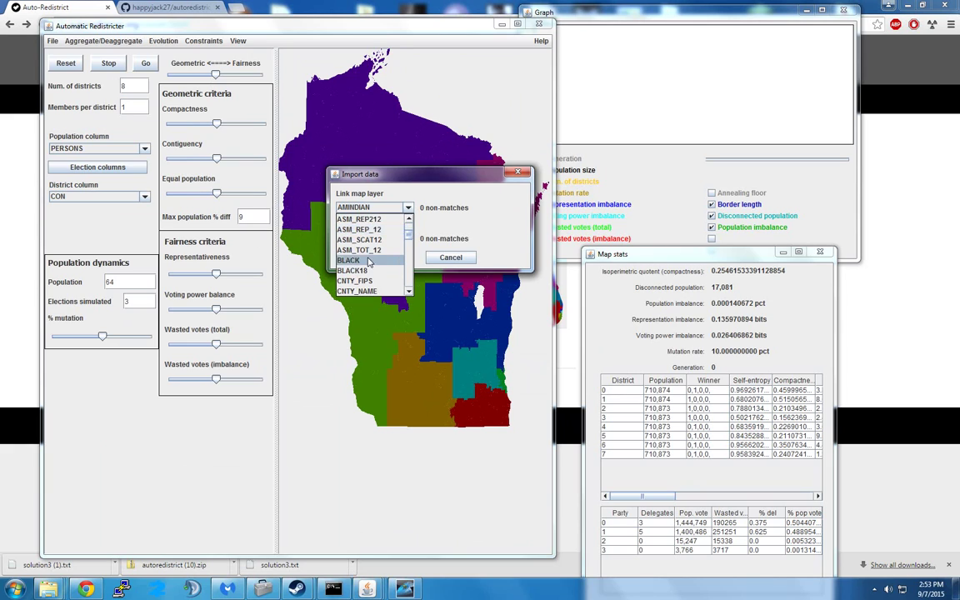
click(381, 264)
click(408, 208)
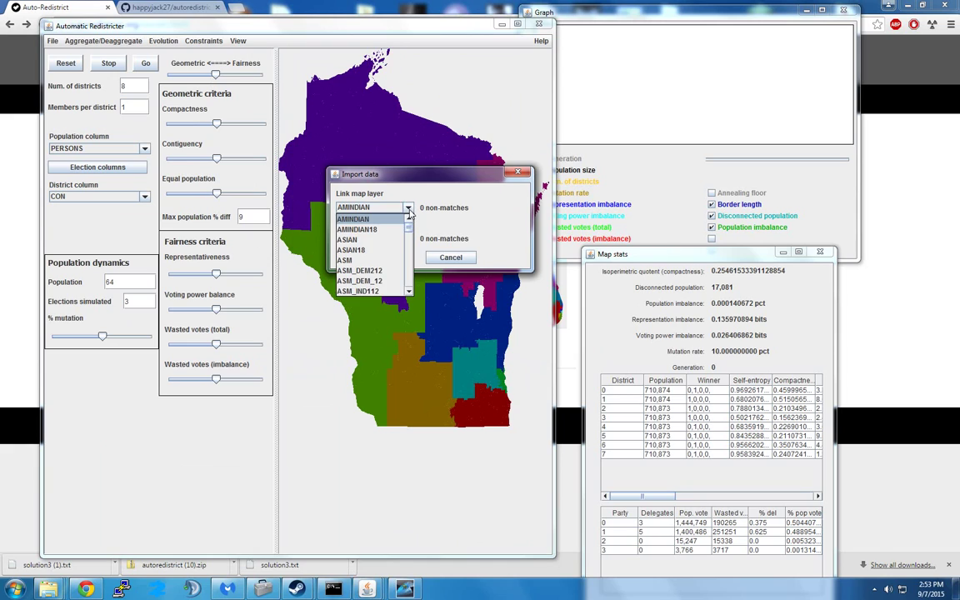
drag(406, 231, 404, 254)
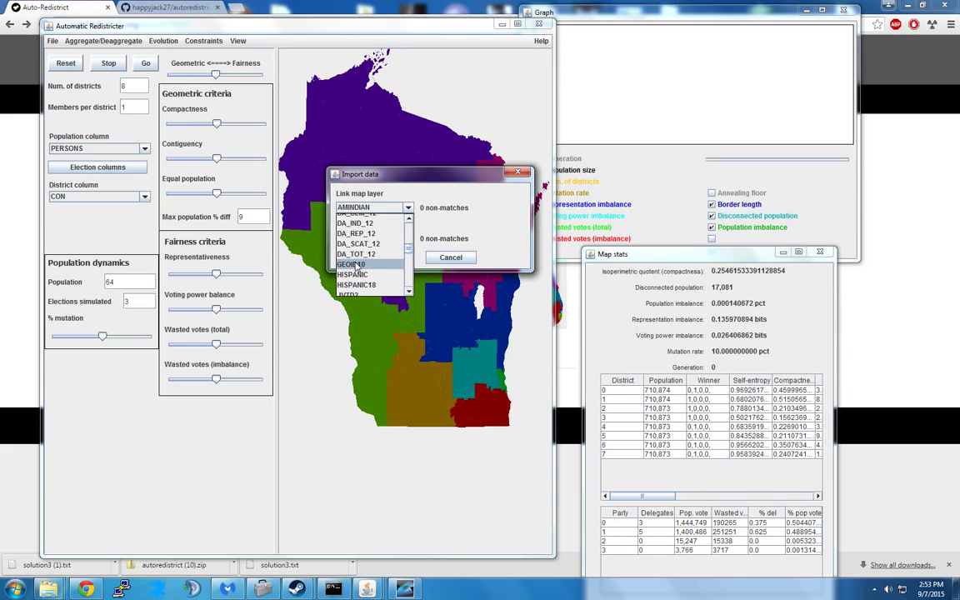
click(356, 264)
Step: Match the map layer to the imported file's GEOID10 column and run the import
click(408, 240)
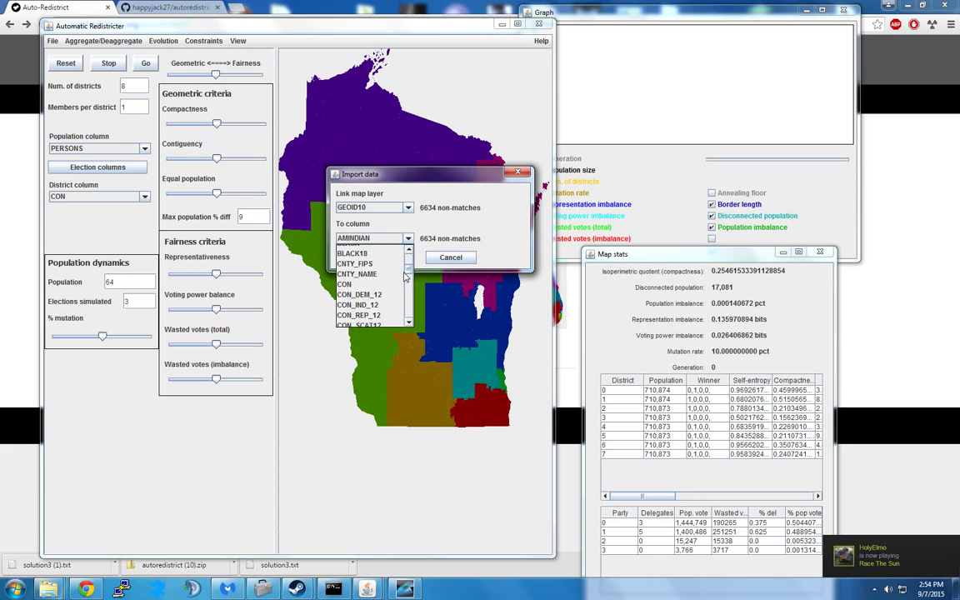
drag(407, 279, 410, 287)
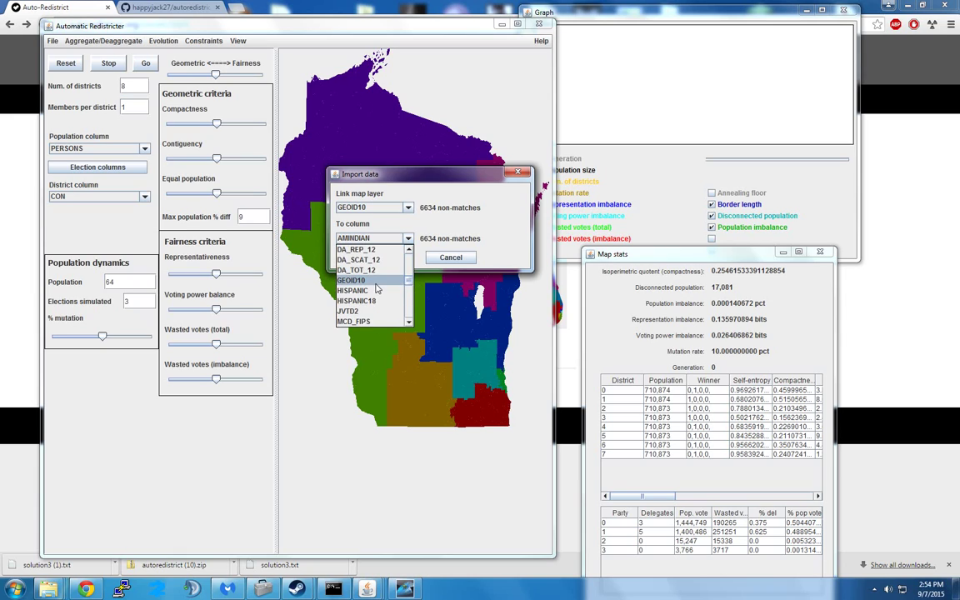
click(377, 281)
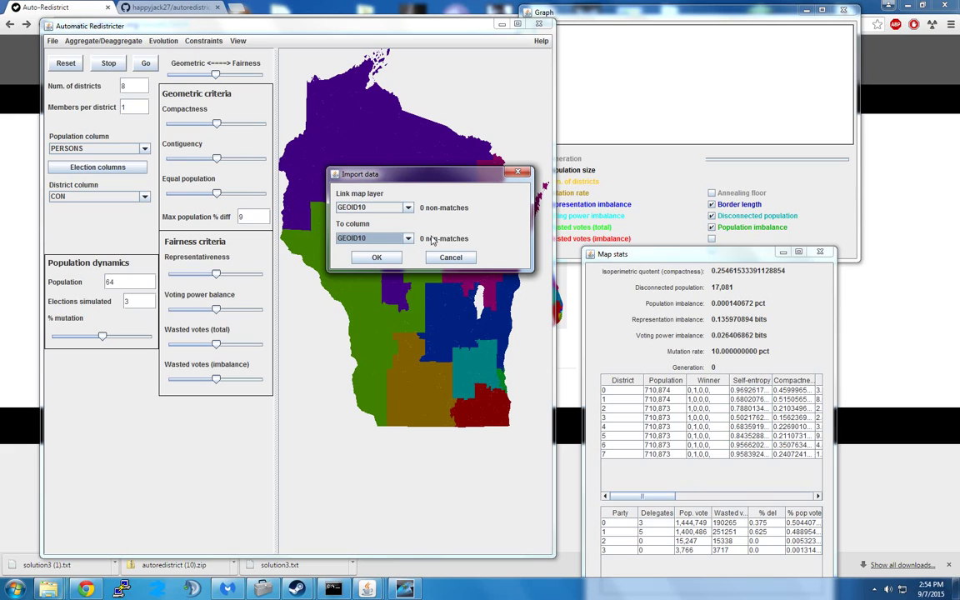
click(376, 259)
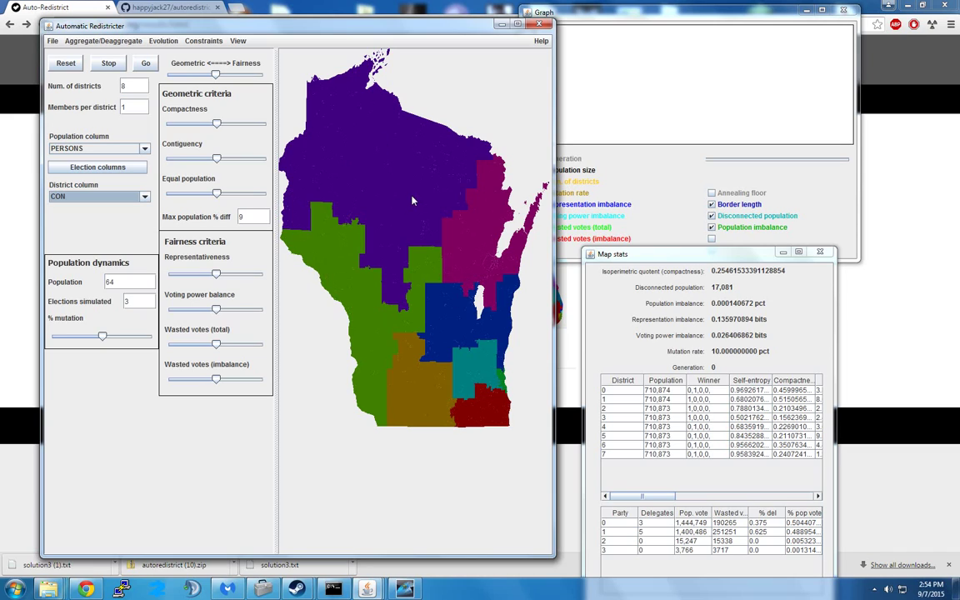
Step: Switch the district column to ASM and back to CON to reload the district map
click(144, 197)
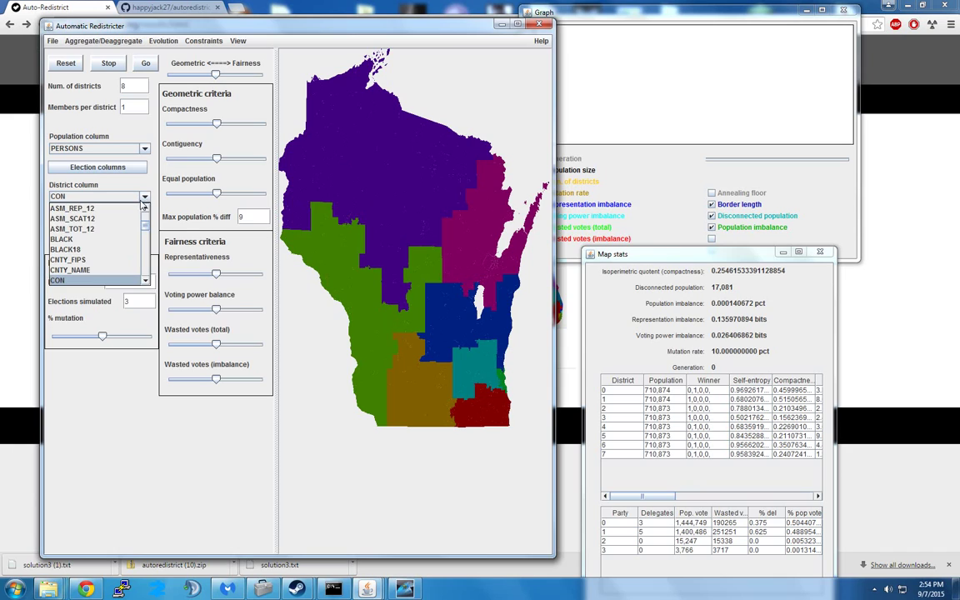
scroll(100, 217, up, 4)
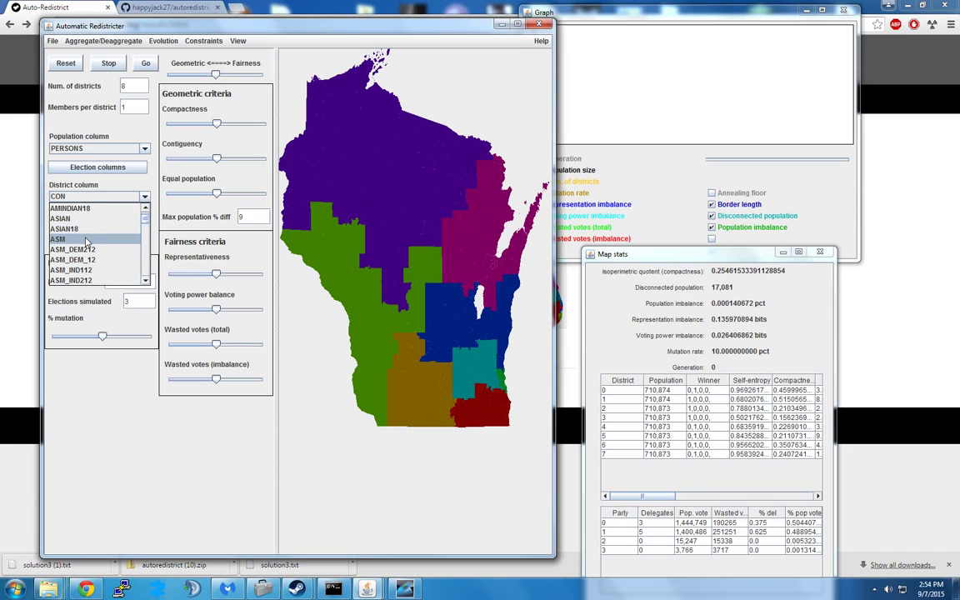
click(86, 240)
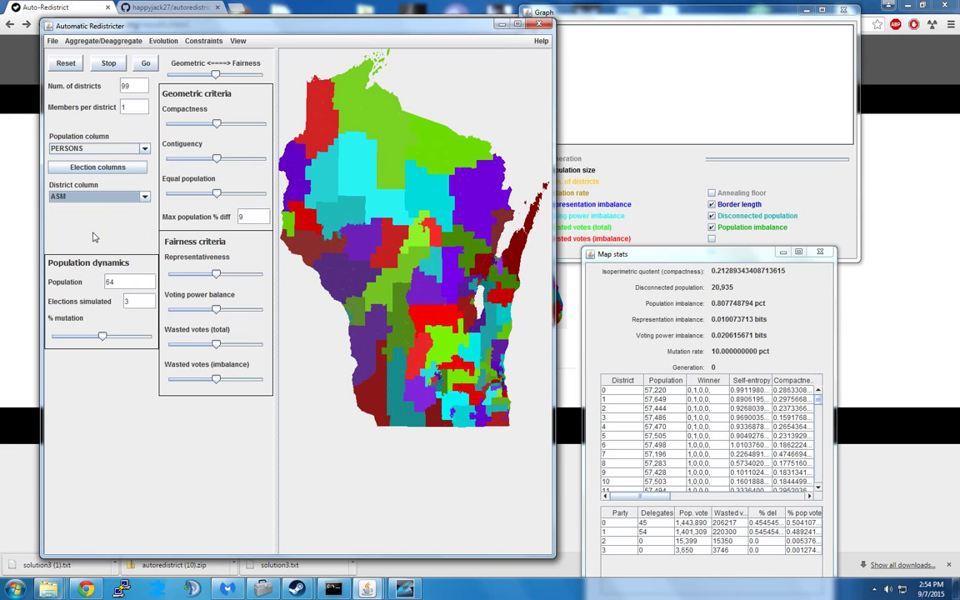
click(144, 198)
scroll(87, 246, down, 4)
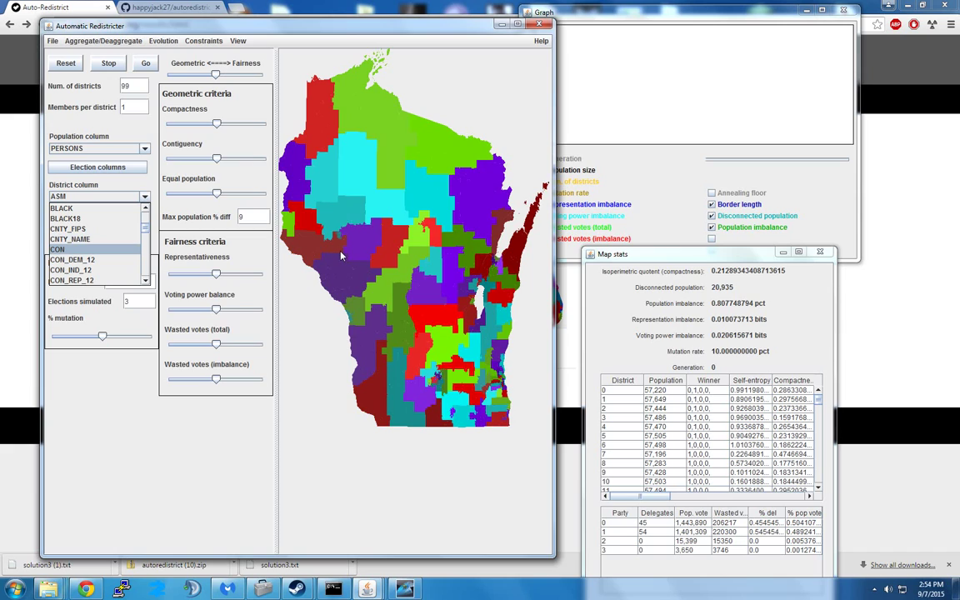
key(Return)
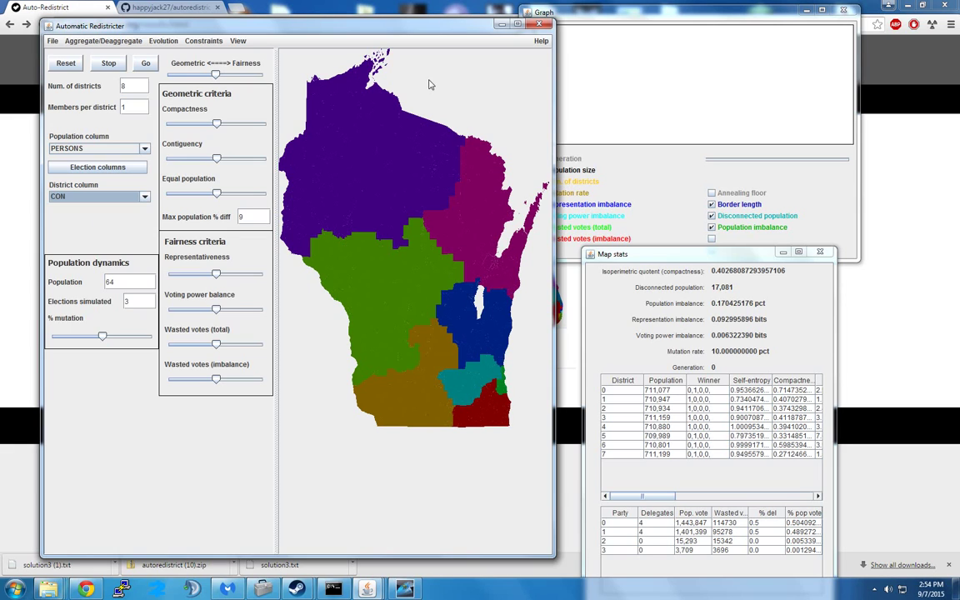
drag(396, 31, 378, 17)
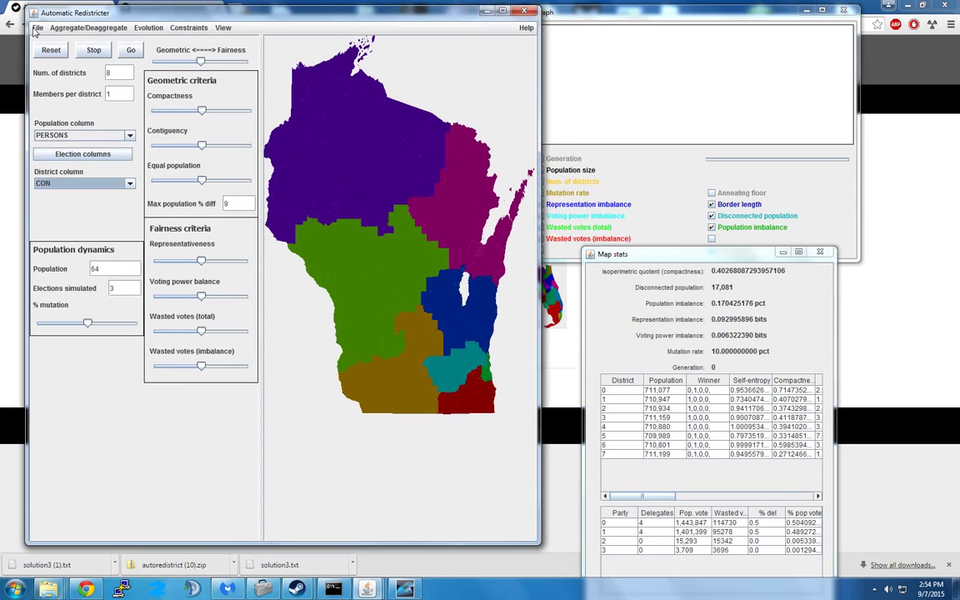
click(36, 29)
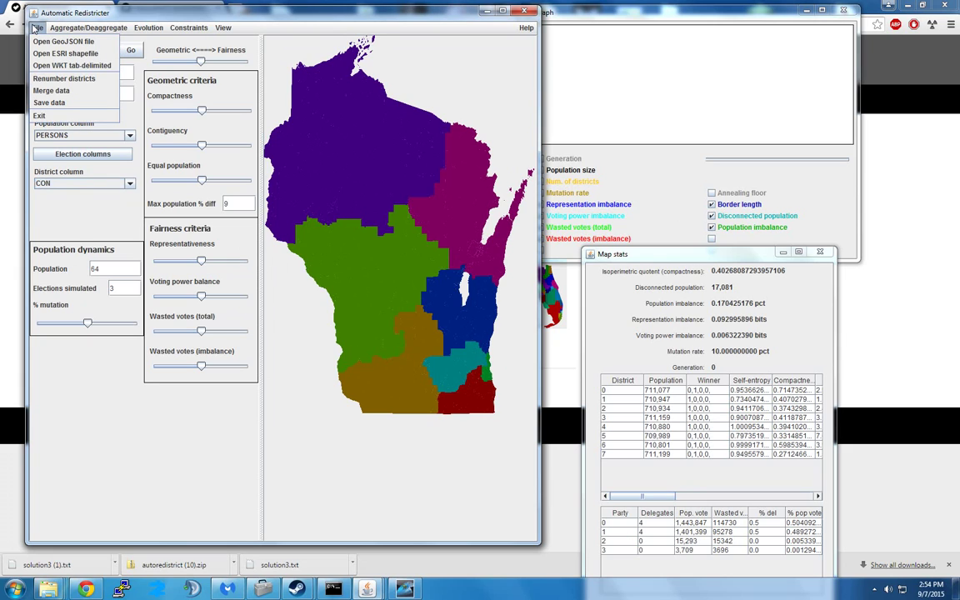
click(66, 79)
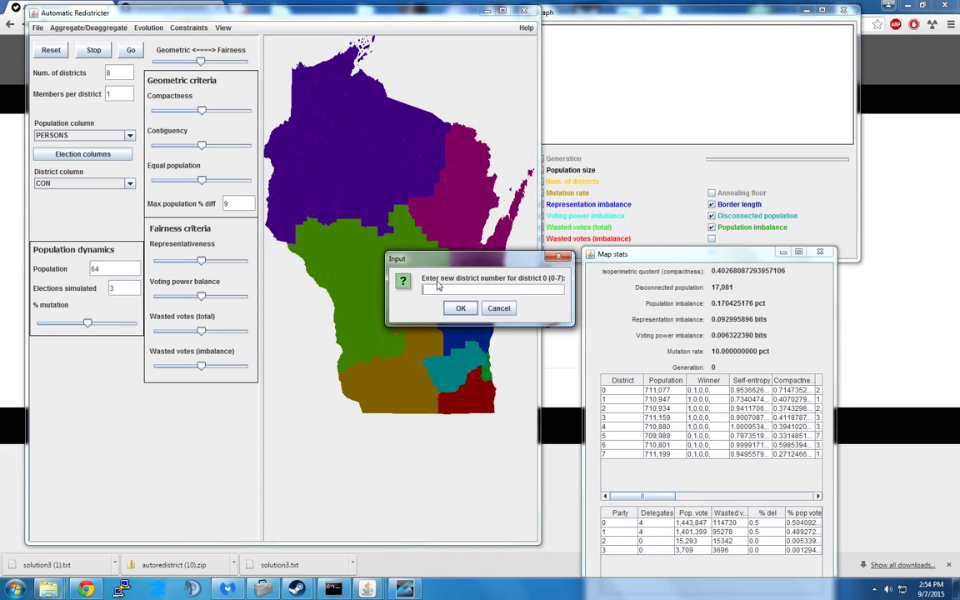
key(Return)
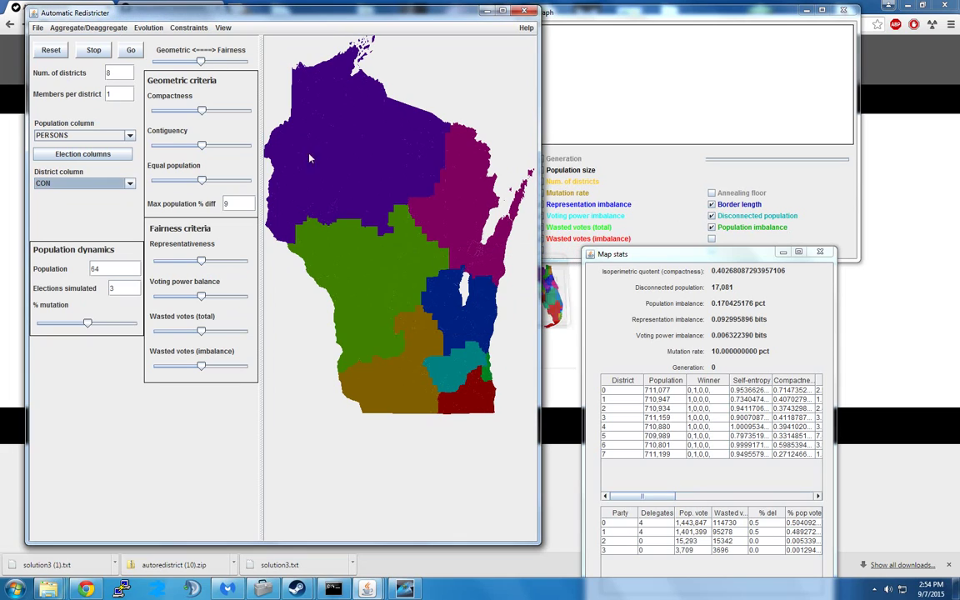
Step: Show the district labels on the Wisconsin map
click(224, 27)
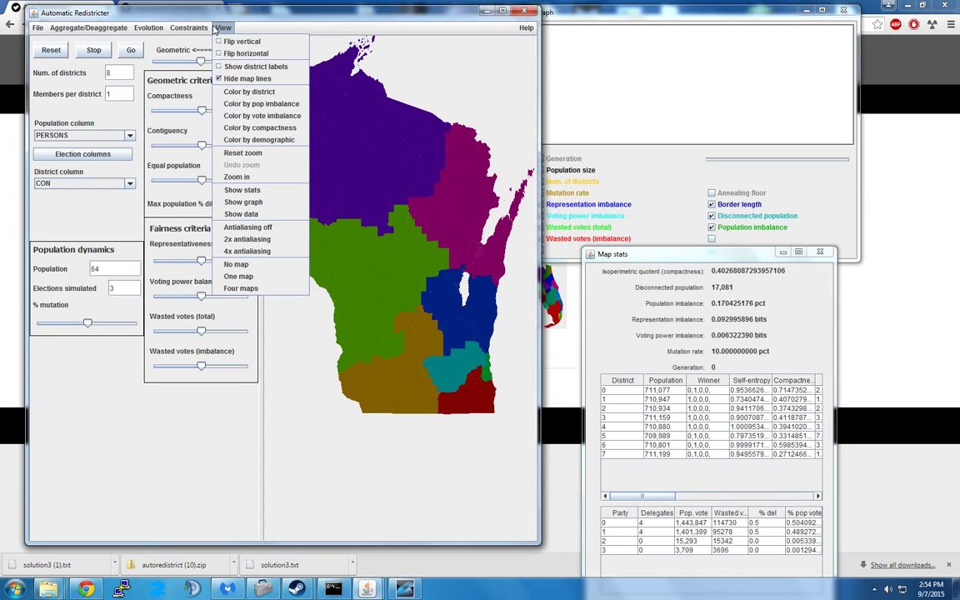
click(252, 70)
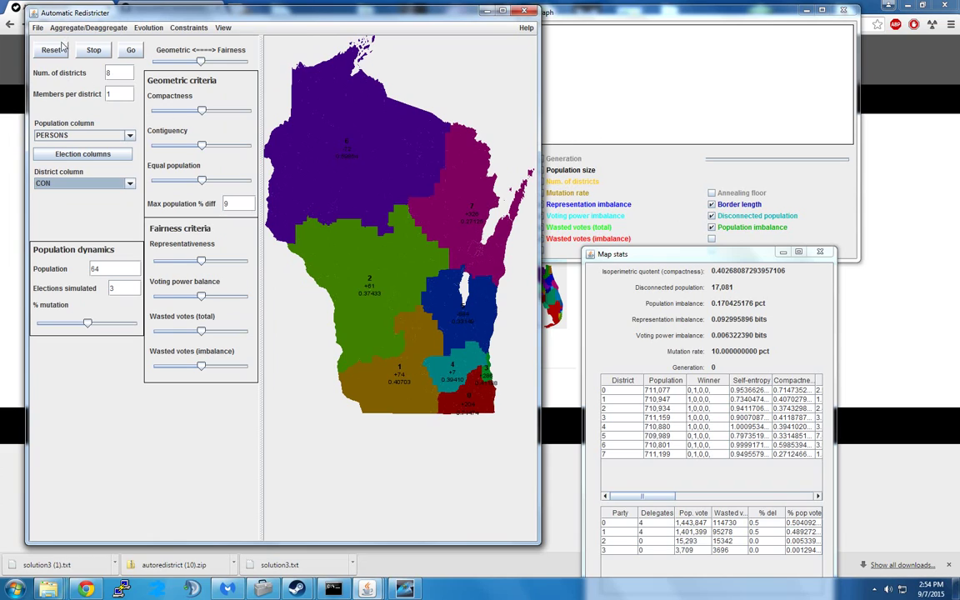
Step: Start renumbering the districts, assigning new numbers 1, 2, 3 and 4 to districts 0, 1, 2 and 3
click(38, 28)
click(50, 76)
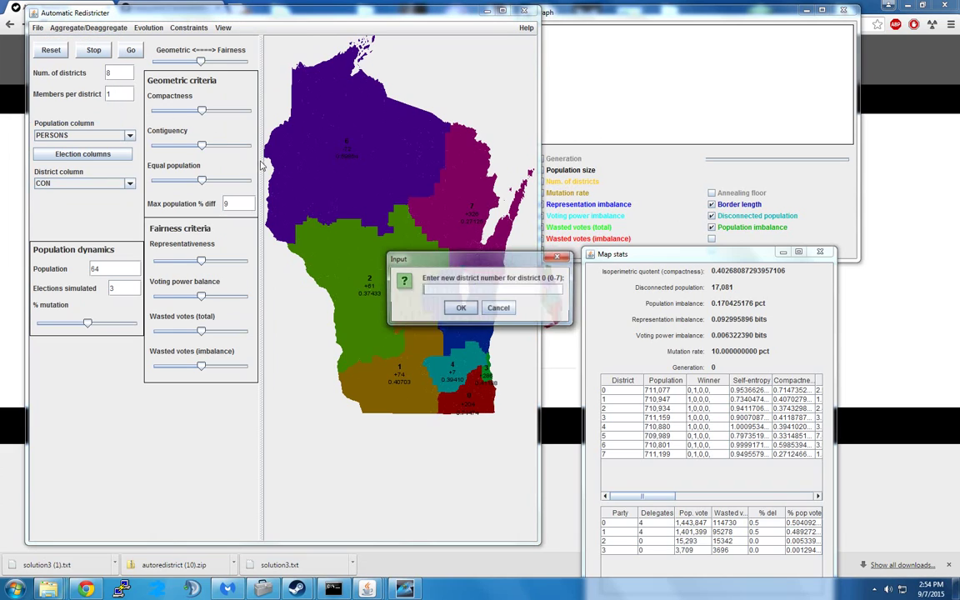
text(1)
key(Return)
text(2)
key(Return)
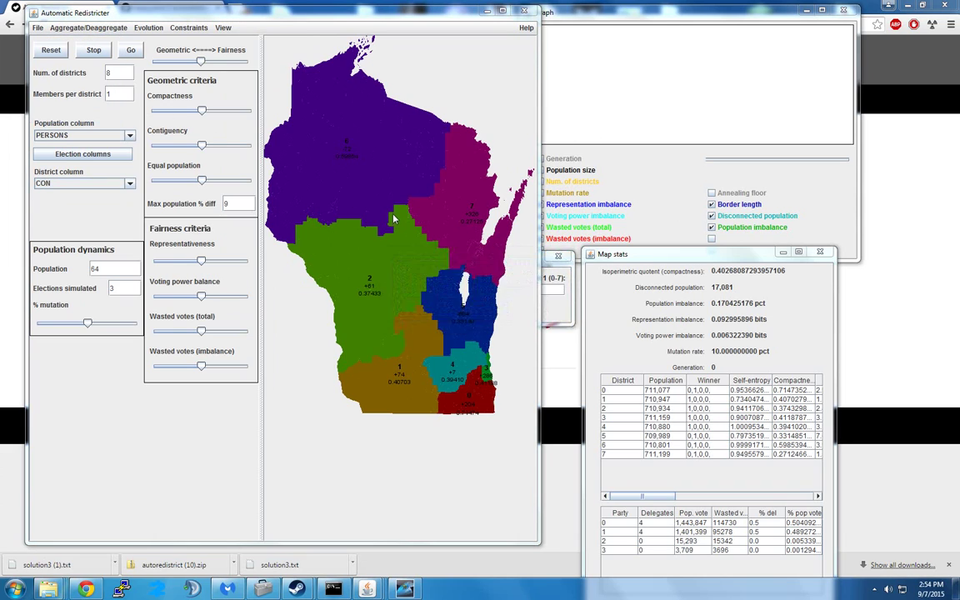
text(3)
key(Return)
text(4)
key(Return)
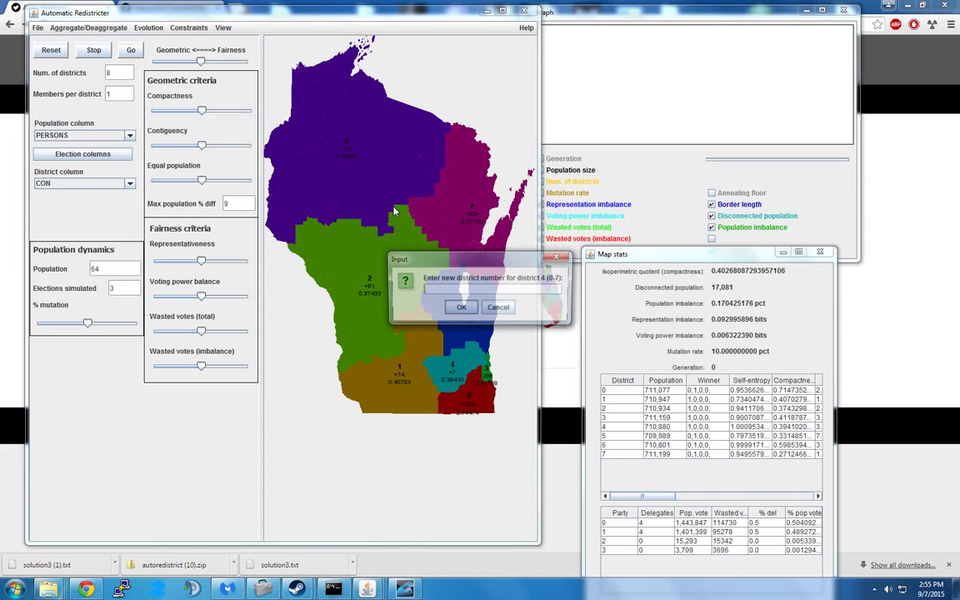
Step: Assign new numbers 5, 6, 7 and 0 to districts 4, 5, 6 and 7 to complete the renumbering
text(5)
key(Return)
text(6)
key(Return)
text(7)
key(Return)
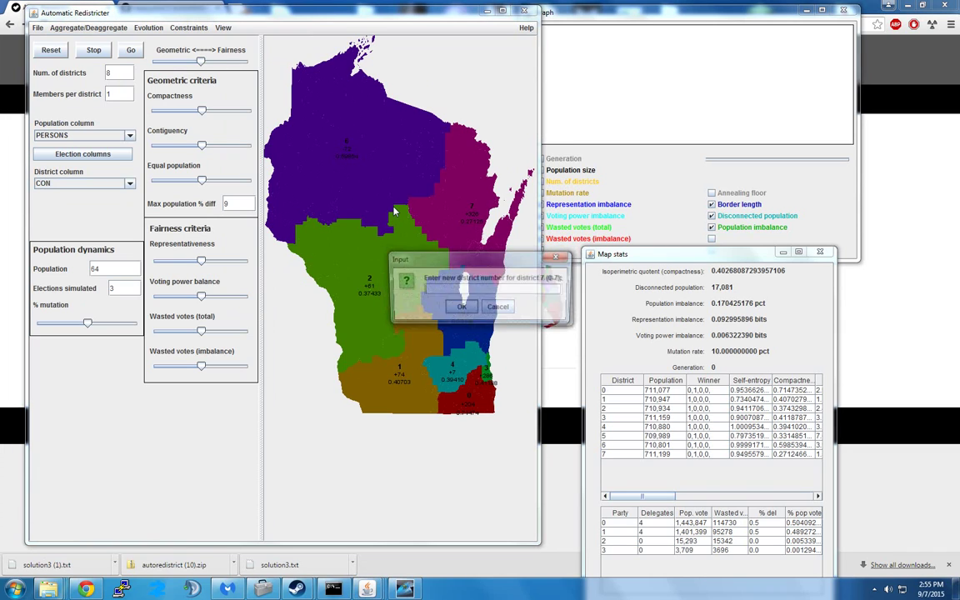
text(0)
key(Return)
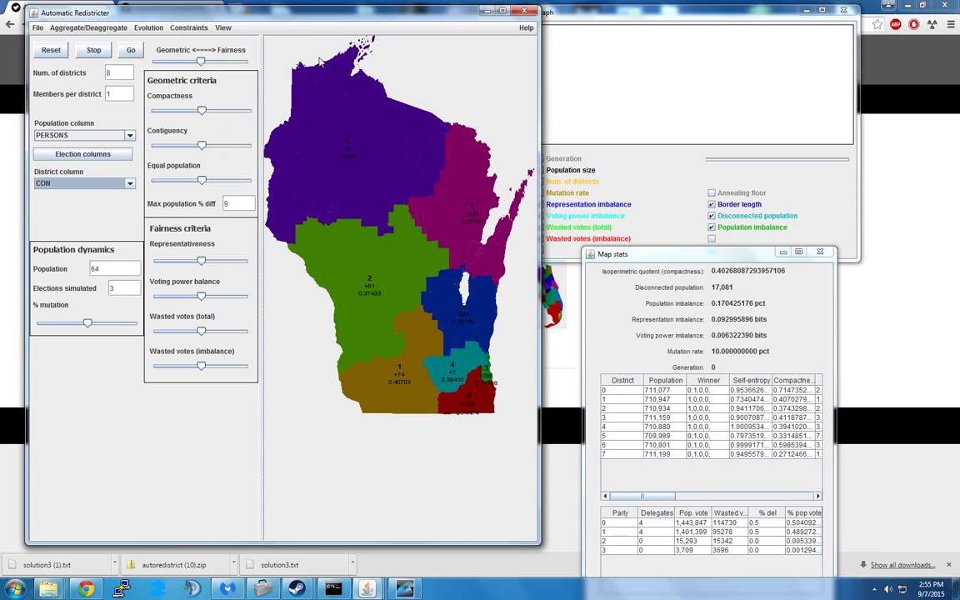
Step: Review the evolution options and reposition the main window and the Map stats window so their full contents are in view
drag(209, 15, 142, 26)
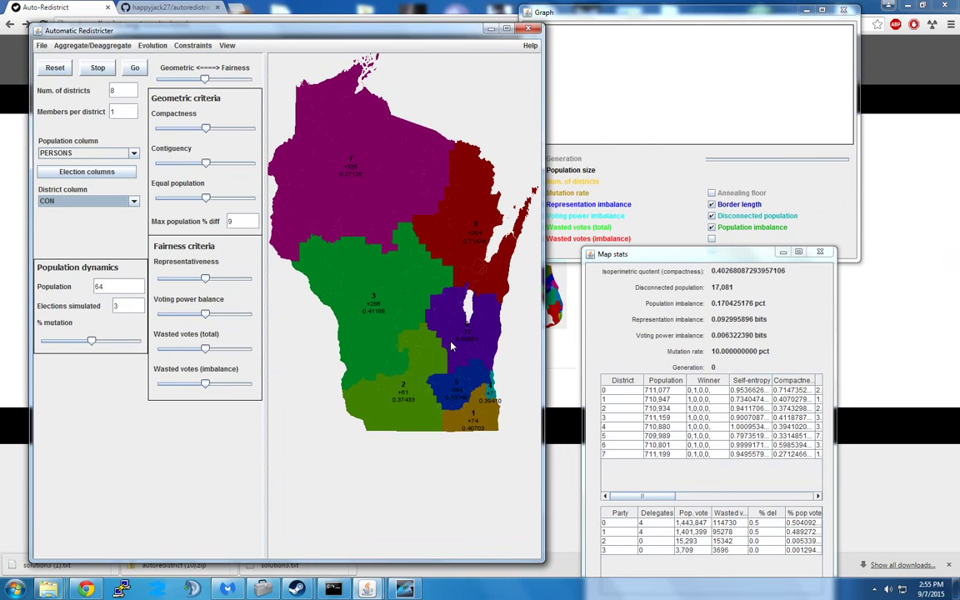
click(43, 45)
click(153, 47)
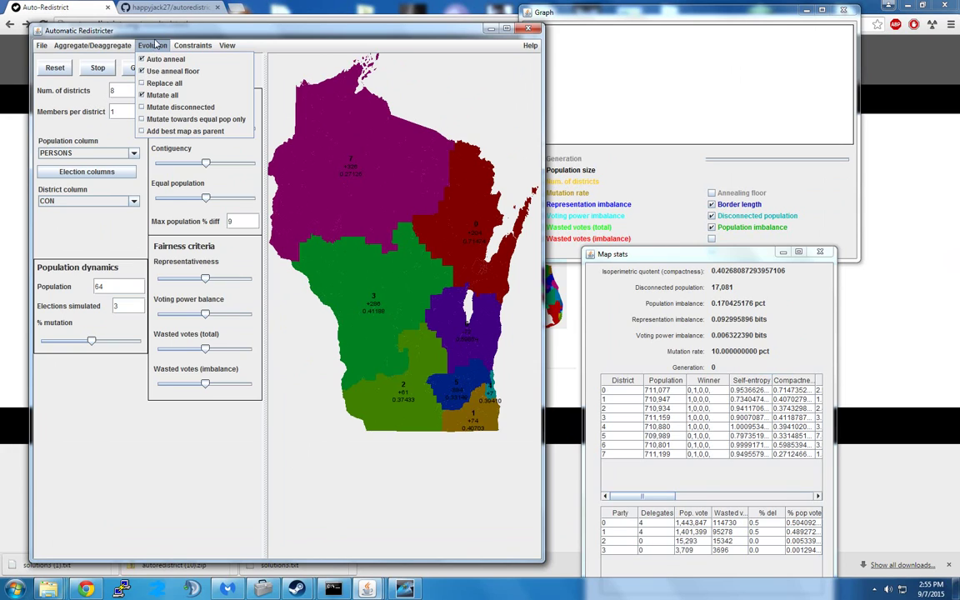
drag(256, 39, 223, 18)
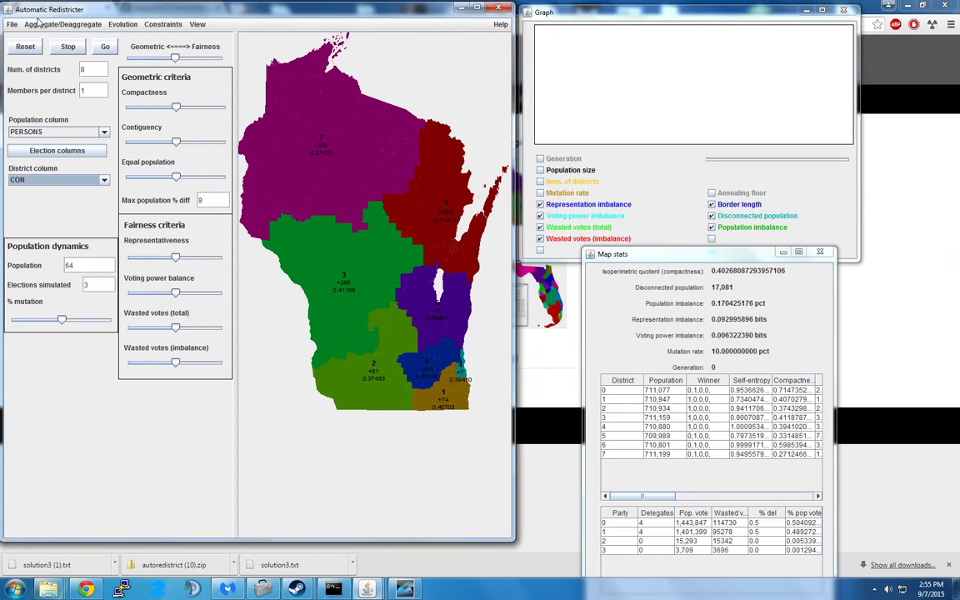
click(125, 25)
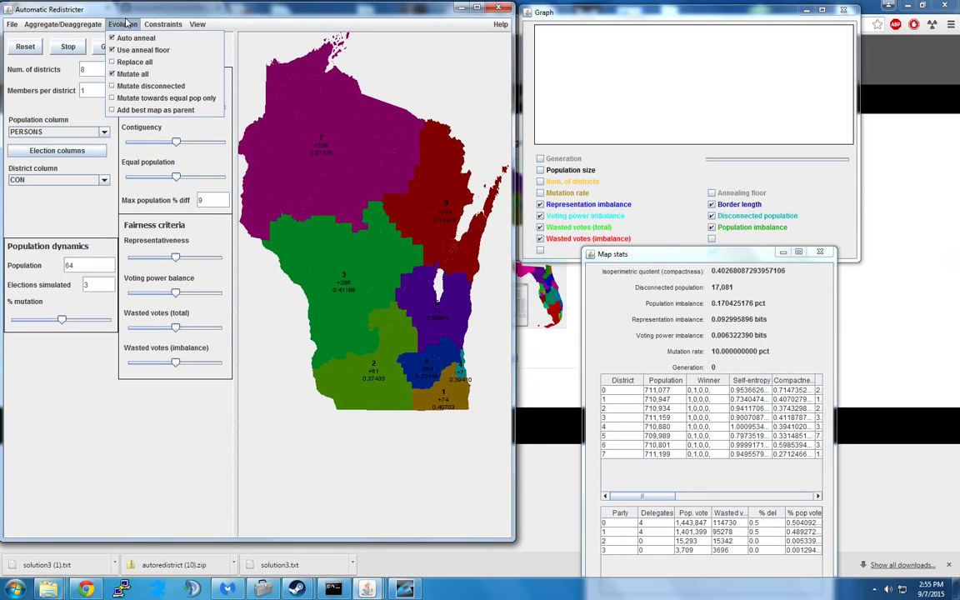
click(125, 23)
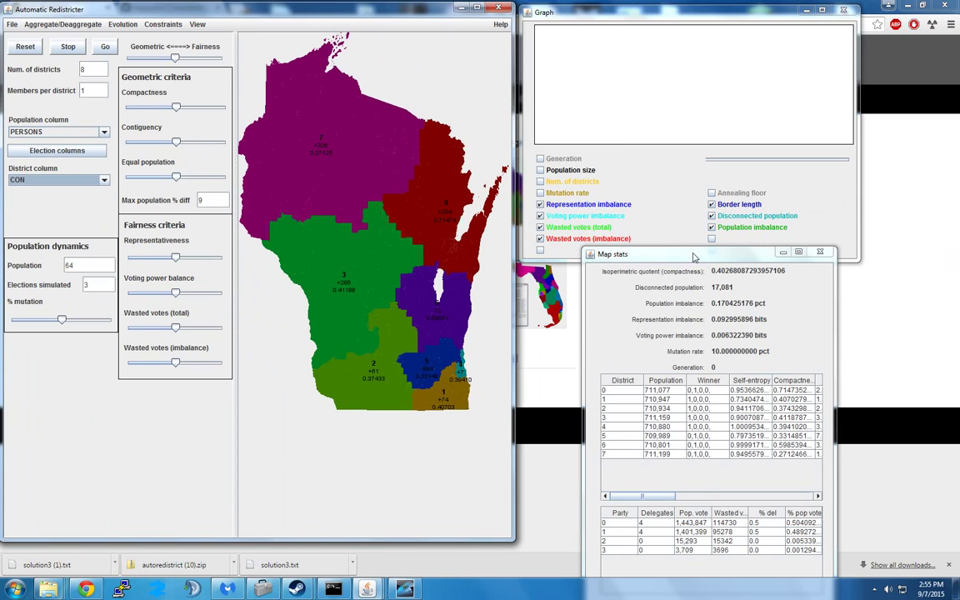
drag(693, 256, 613, 160)
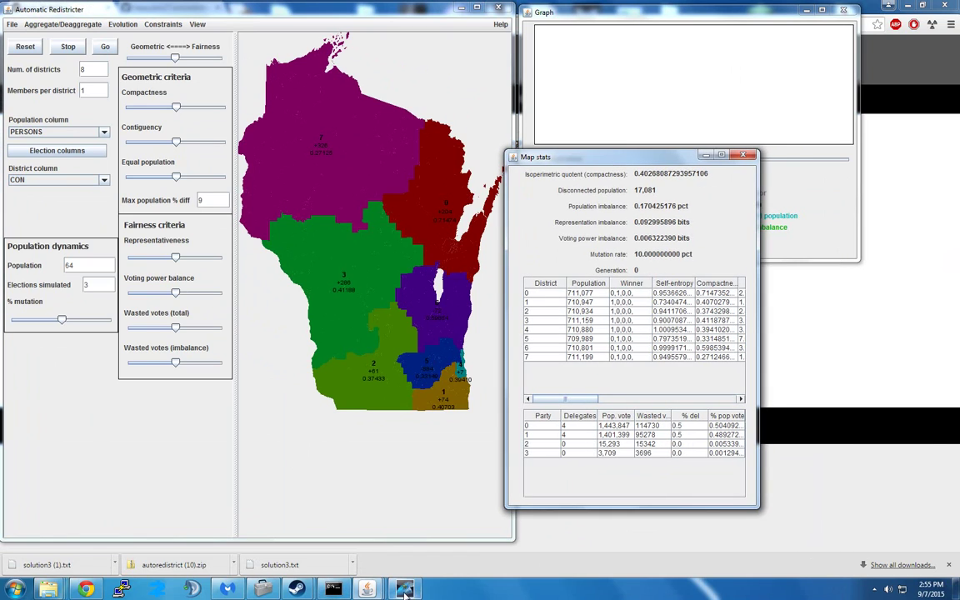